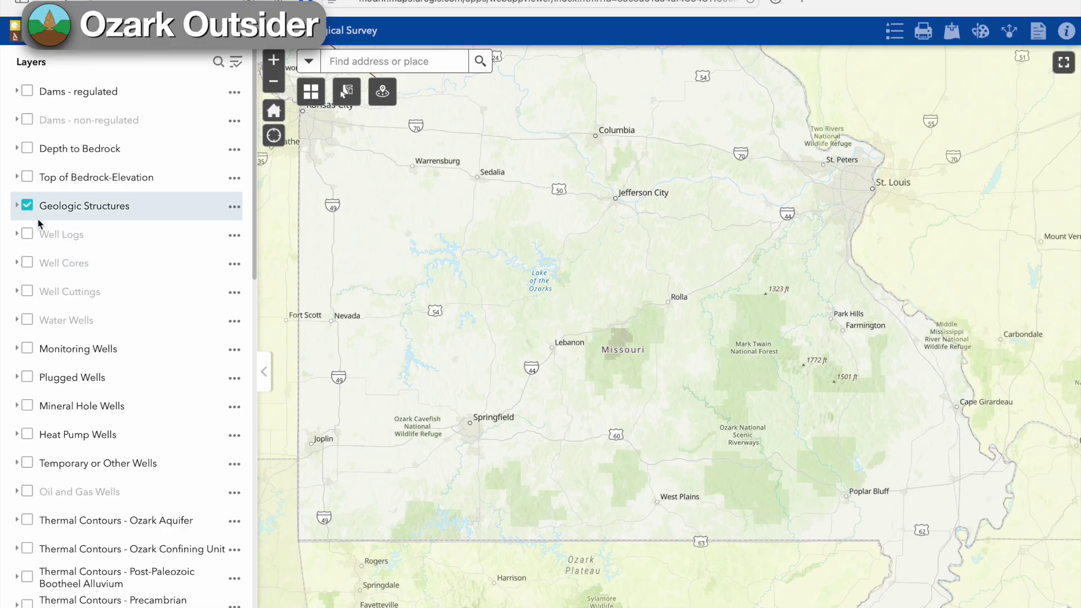
Step: Look through the survey's layer list and examine the Jane quadrangle bedrock map's cross sections, unit descriptions, stratigraphic column and outcrop photos
{"action": "scroll", "coordinate": [39, 224], "scroll_direction": "down", "scroll_amount": 7}
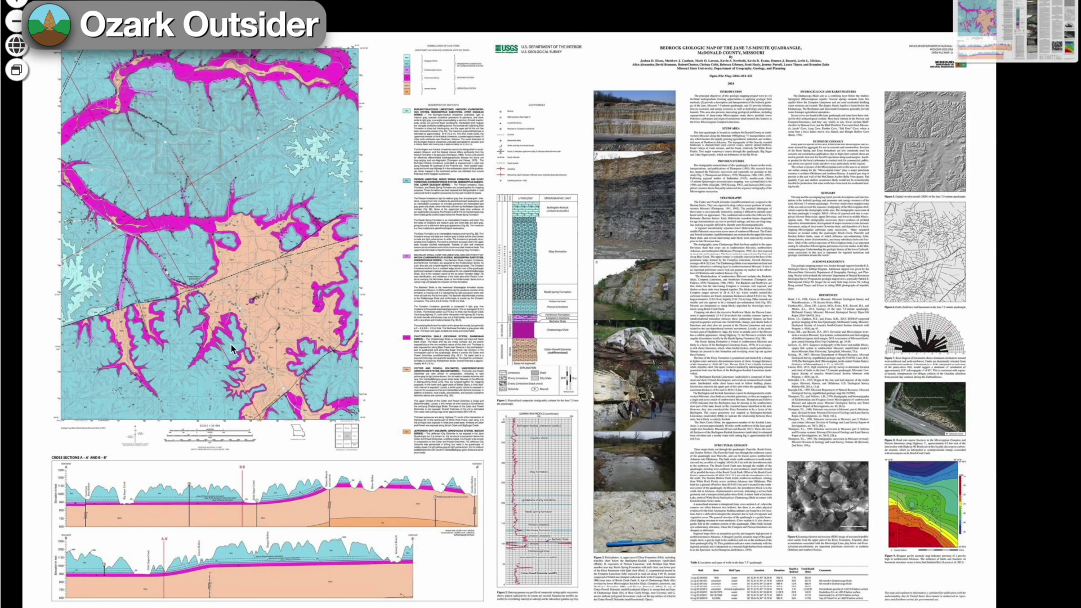
{"action": "scroll", "coordinate": [287, 558], "scroll_direction": "up", "scroll_amount": 5}
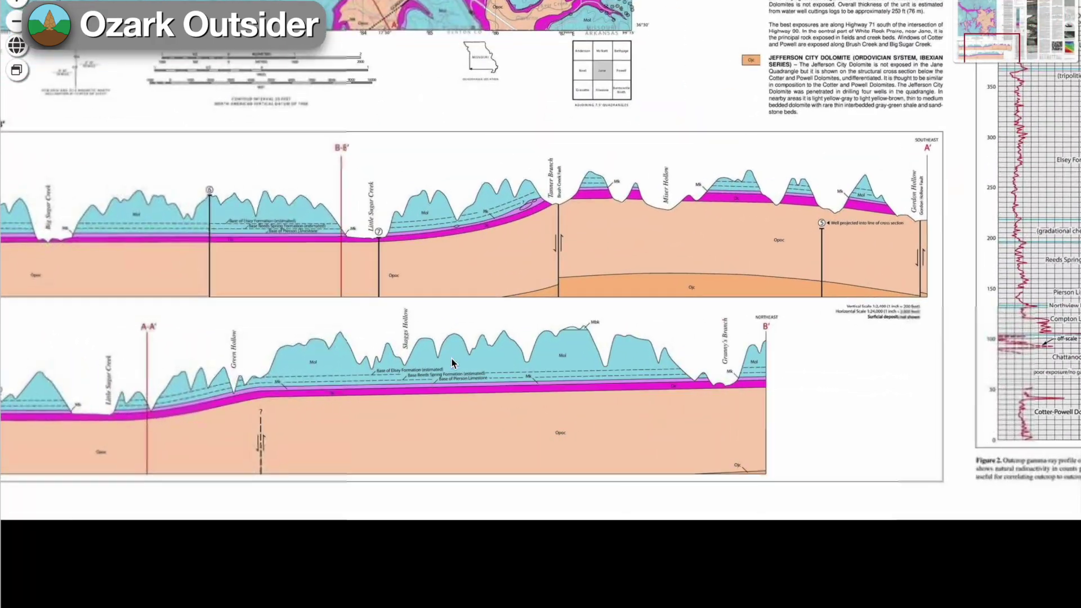
{"action": "scroll", "coordinate": [580, 428], "scroll_direction": "up", "scroll_amount": 3}
{"action": "scroll", "coordinate": [580, 428], "scroll_direction": "down", "scroll_amount": 2}
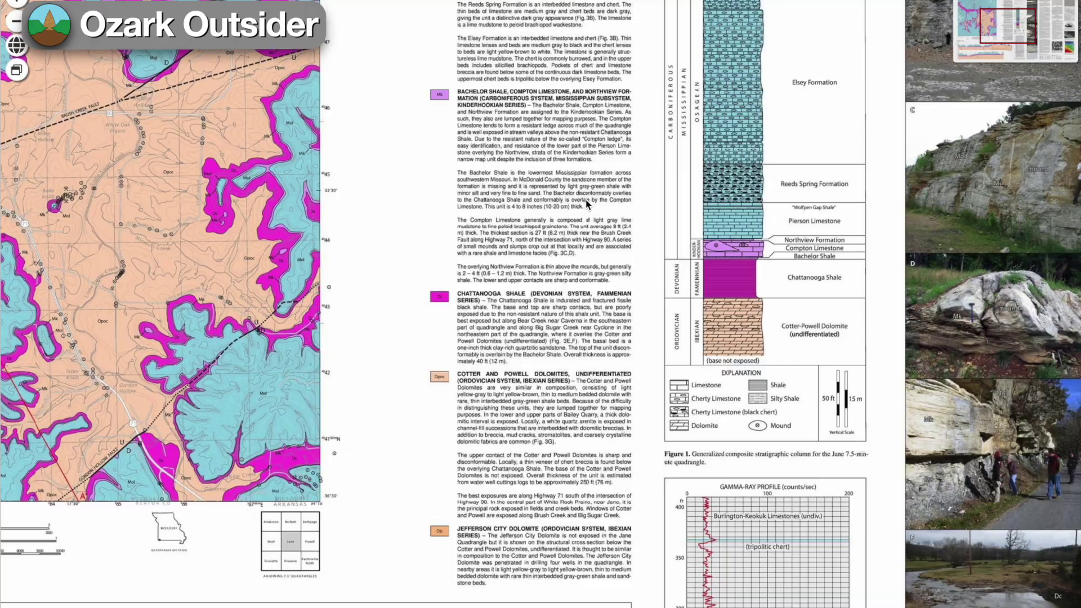
{"action": "scroll", "coordinate": [839, 228], "scroll_direction": "up", "scroll_amount": 2}
{"action": "scroll", "coordinate": [839, 228], "scroll_direction": "down", "scroll_amount": 3}
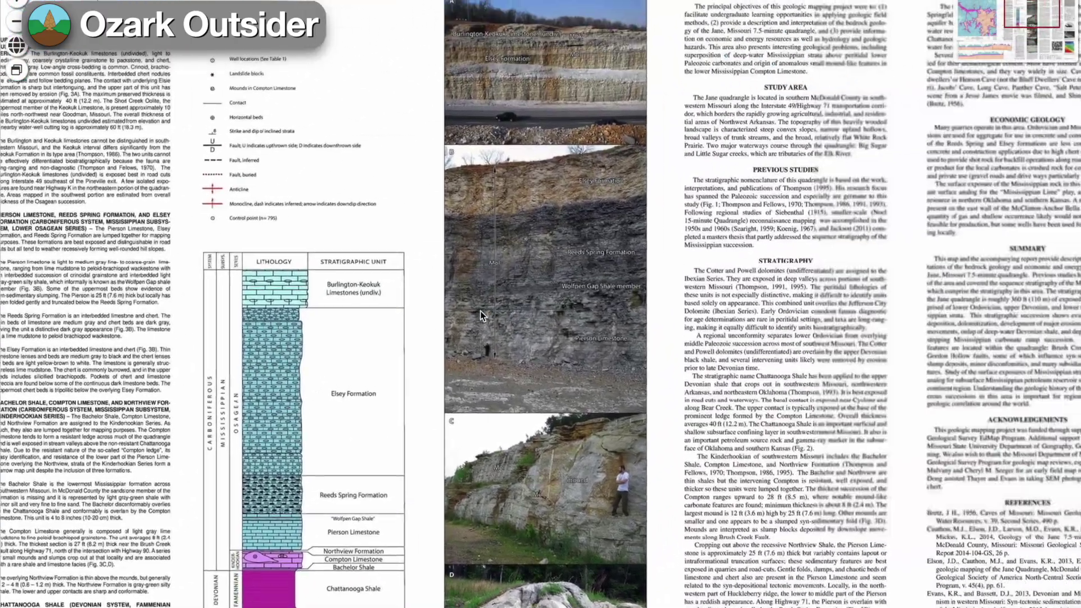
{"action": "scroll", "coordinate": [296, 319], "scroll_direction": "up", "scroll_amount": 3}
{"action": "left_click_drag", "start_coordinate": [577, 364], "coordinate": [466, 241]}
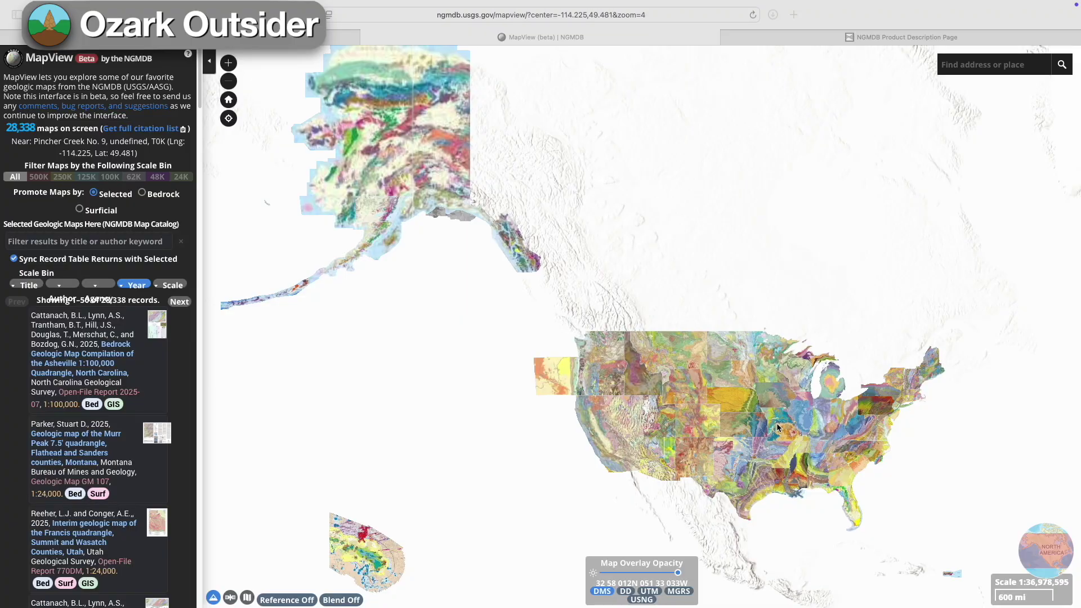
Step: Go to Spencer Ridge, Marion County, AR on the geologic map and filter the maps to the 24K scale
{"action": "scroll", "coordinate": [778, 427], "scroll_direction": "up", "scroll_amount": 3}
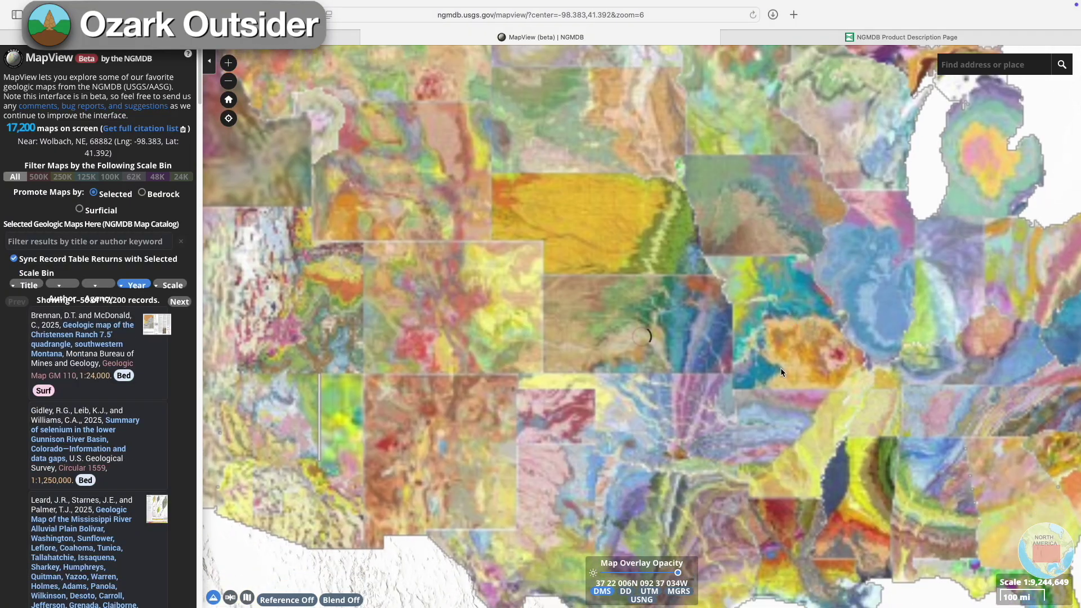
{"action": "scroll", "coordinate": [780, 369], "scroll_direction": "up", "scroll_amount": 2}
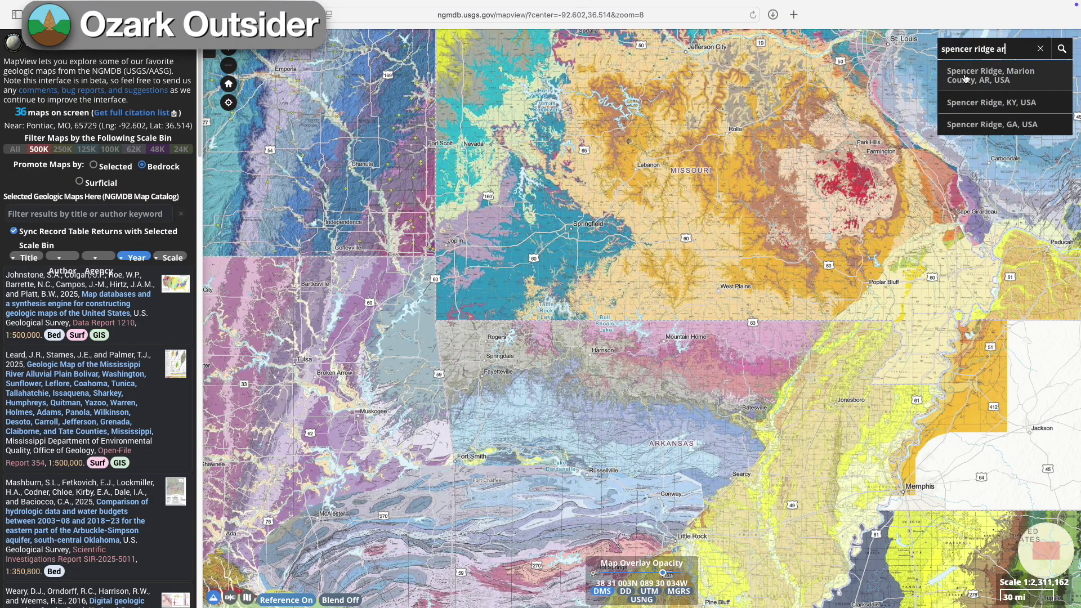
{"action": "left_click", "coordinate": [965, 77]}
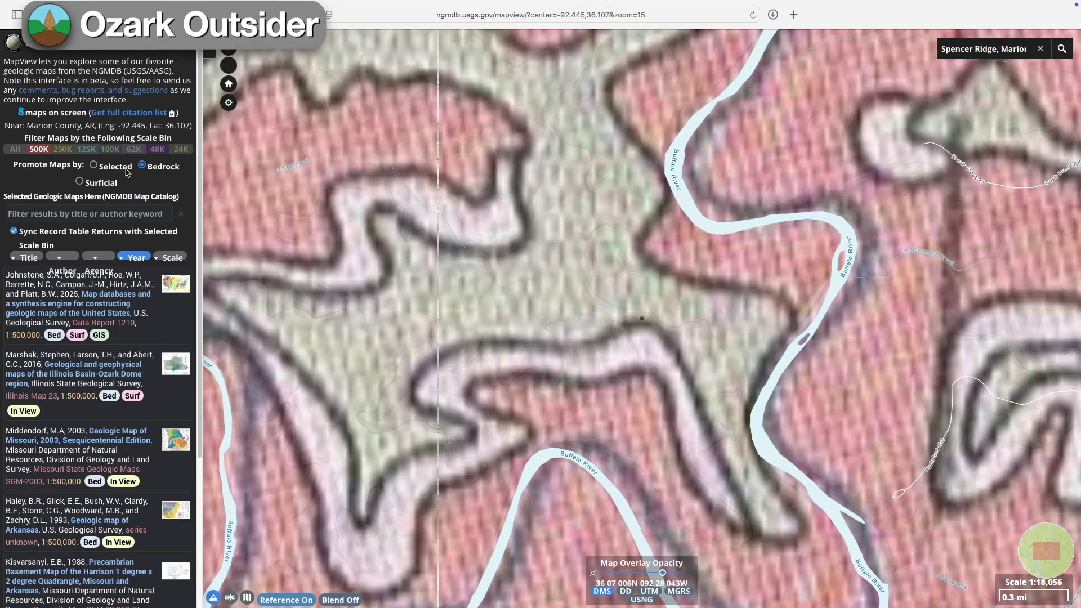
{"action": "left_click", "coordinate": [182, 151]}
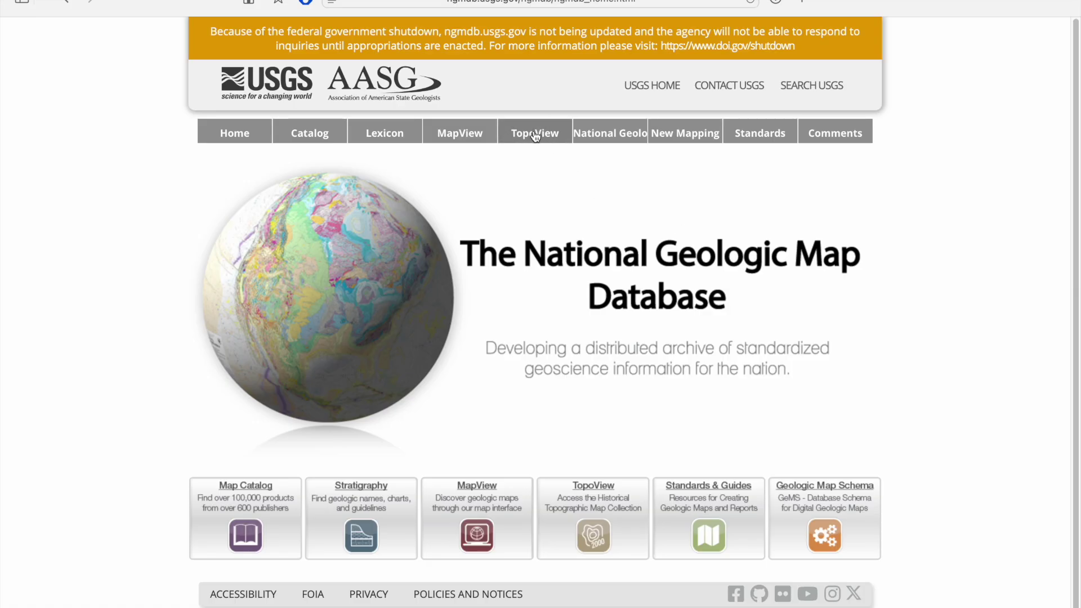
Step: Open the Cooperative National Geologic Map in a new tab from the database home page, view it, and close it
{"action": "right_click", "coordinate": [577, 134]}
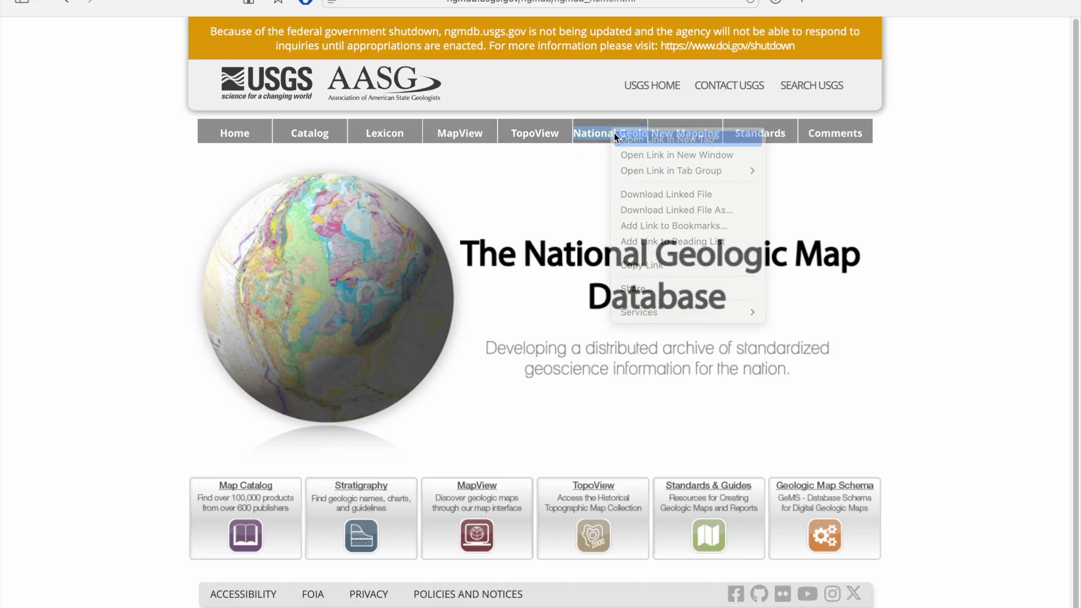
{"action": "left_click", "coordinate": [619, 136]}
{"action": "left_click", "coordinate": [804, 28]}
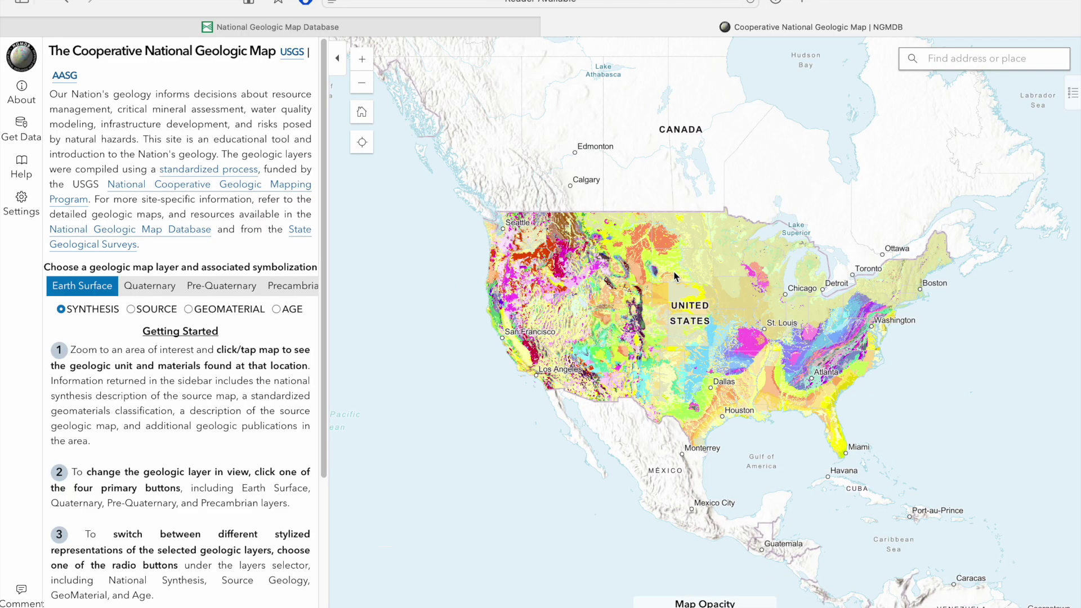
{"action": "left_click", "coordinate": [550, 27]}
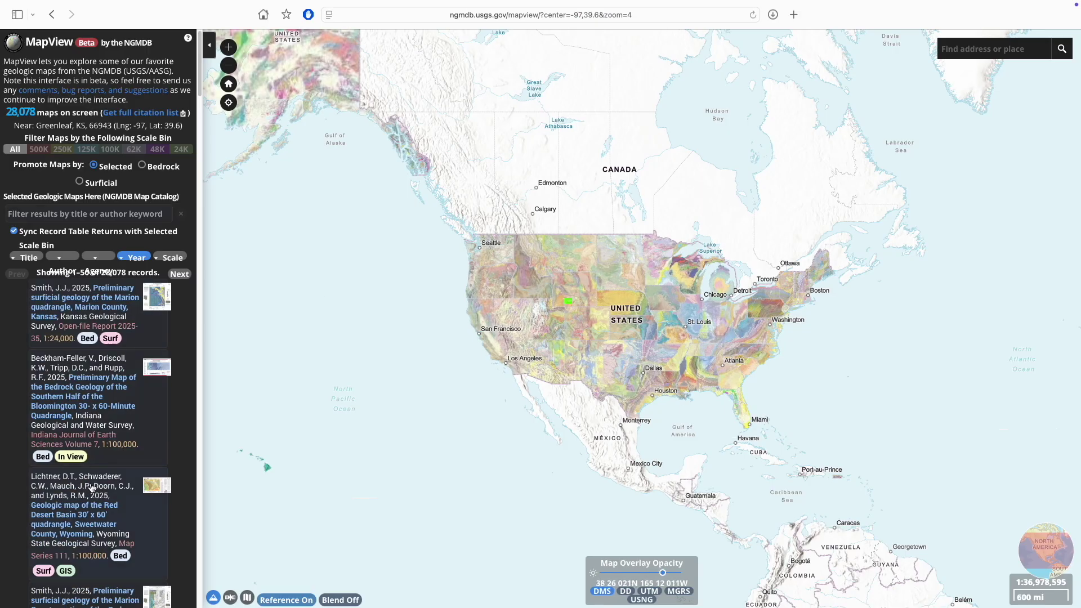
Step: Select a location near Harrison in northern Arkansas, promote bedrock maps and filter them to the 24K scale
{"action": "scroll", "coordinate": [667, 340], "scroll_direction": "up", "scroll_amount": 5}
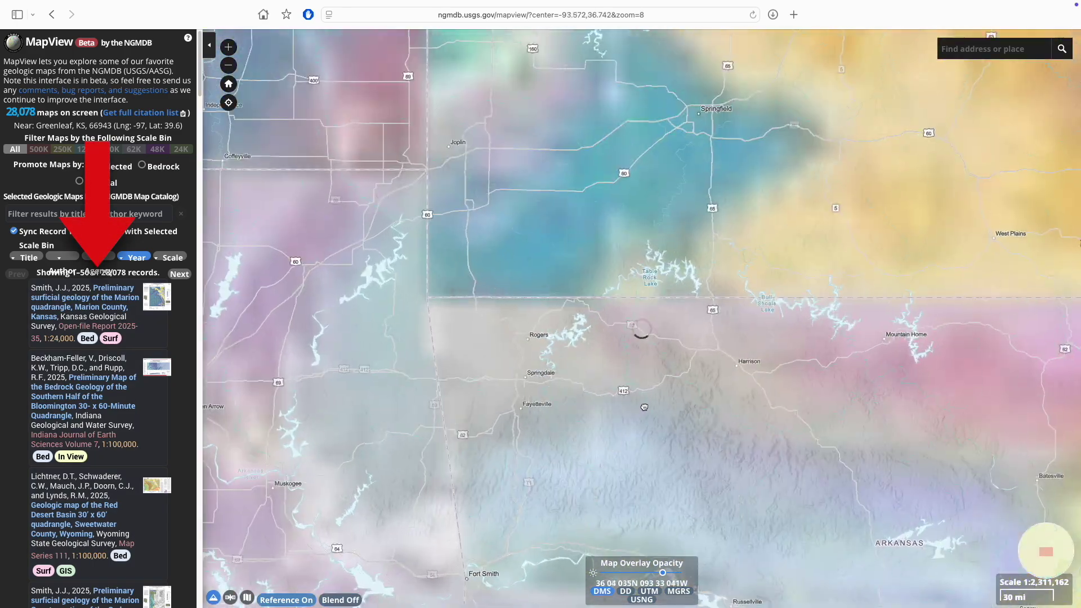
{"action": "left_click_drag", "start_coordinate": [645, 407], "coordinate": [655, 351]}
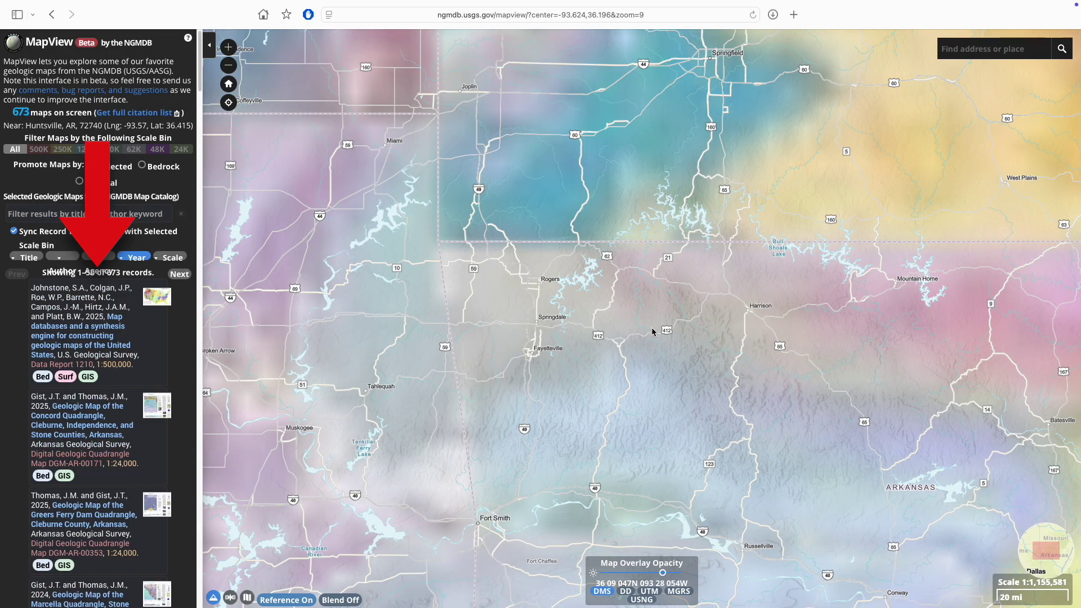
{"action": "left_click", "coordinate": [705, 330]}
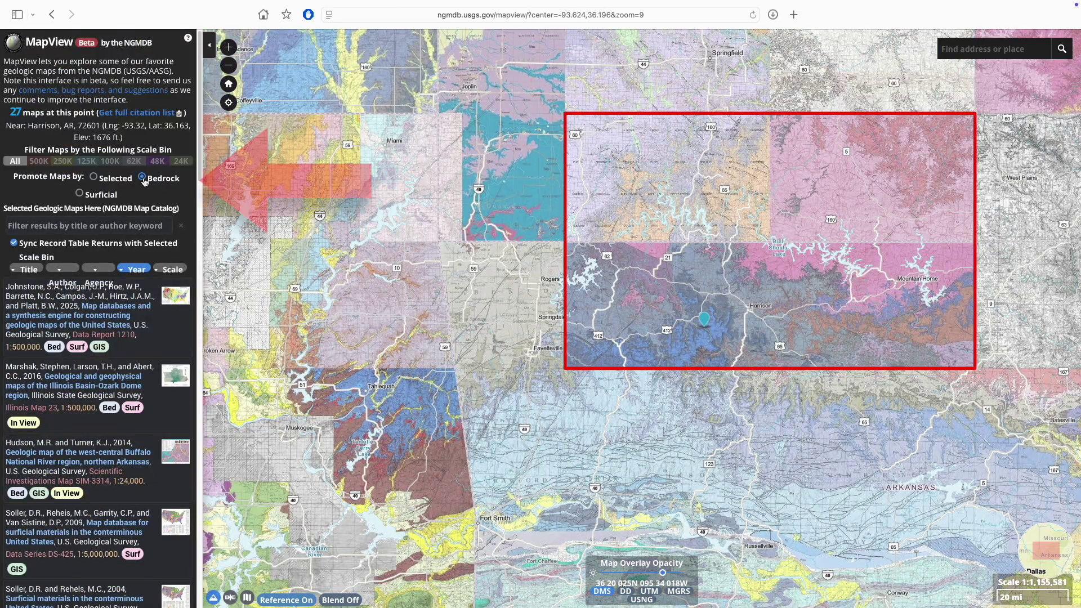
{"action": "left_click", "coordinate": [181, 162]}
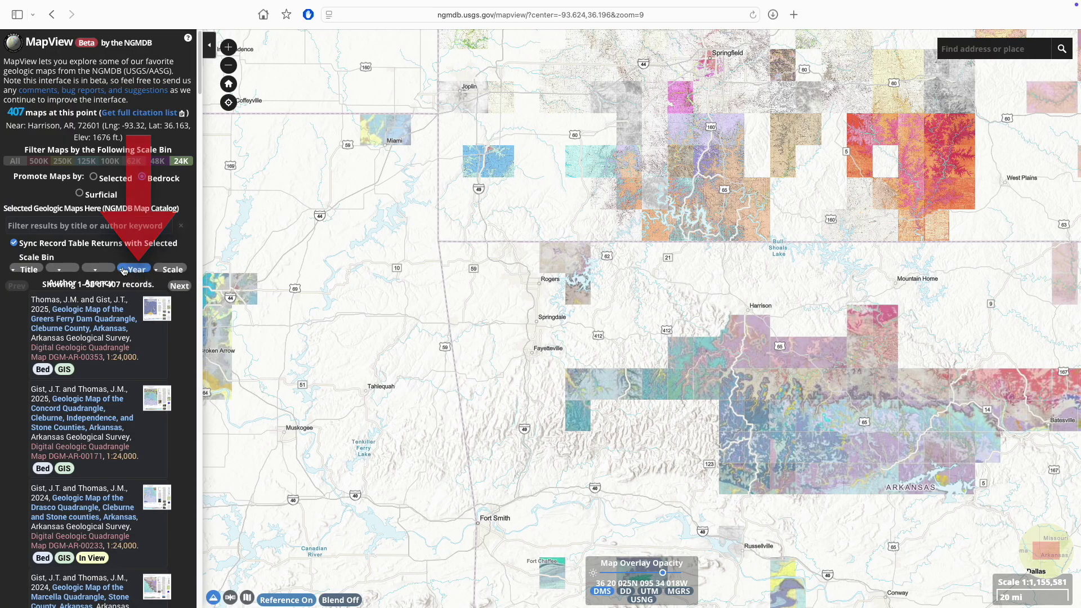
Step: Select a location near Saint Joe, Arkansas, and open the product page of the west-central Buffalo National River geologic map
{"action": "left_click", "coordinate": [747, 355]}
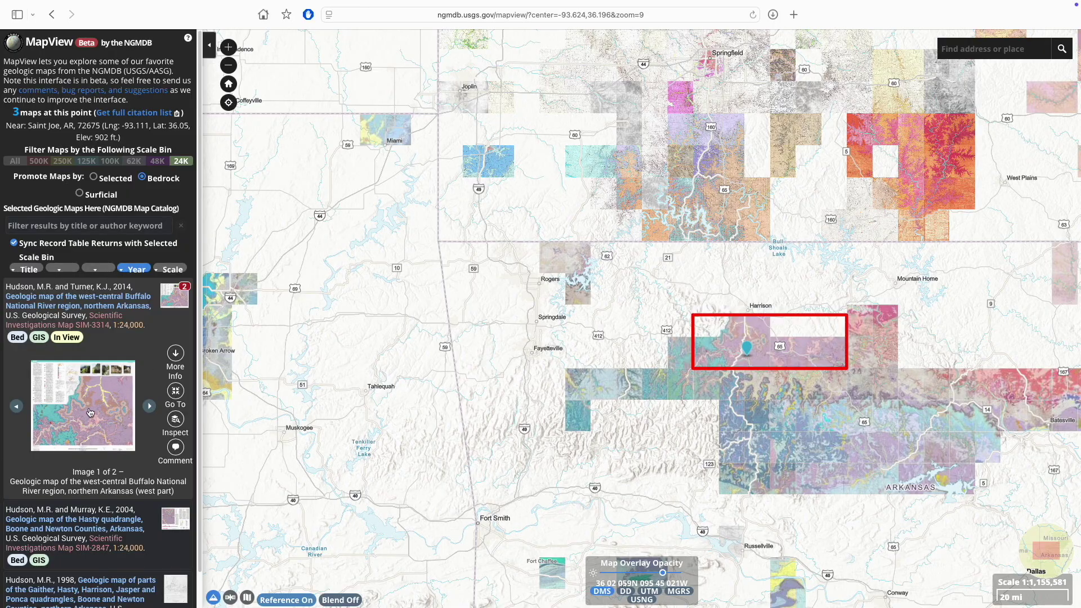
{"action": "left_click", "coordinate": [92, 411]}
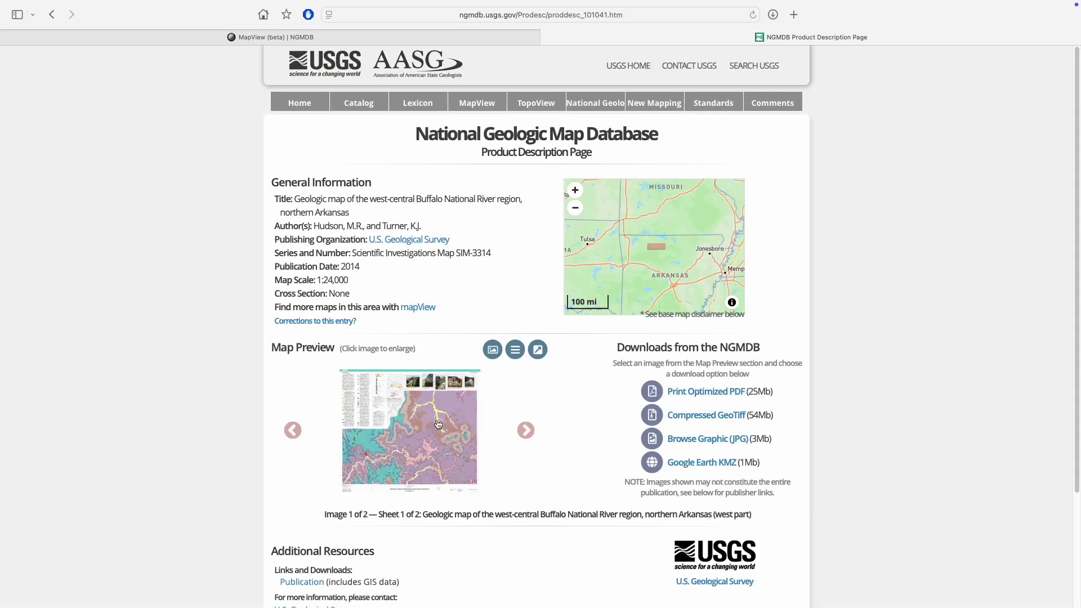
Step: Enlarge the preview of the Buffalo National River west part sheet and examine the mapped geology along the river in detail
{"action": "left_click", "coordinate": [438, 423]}
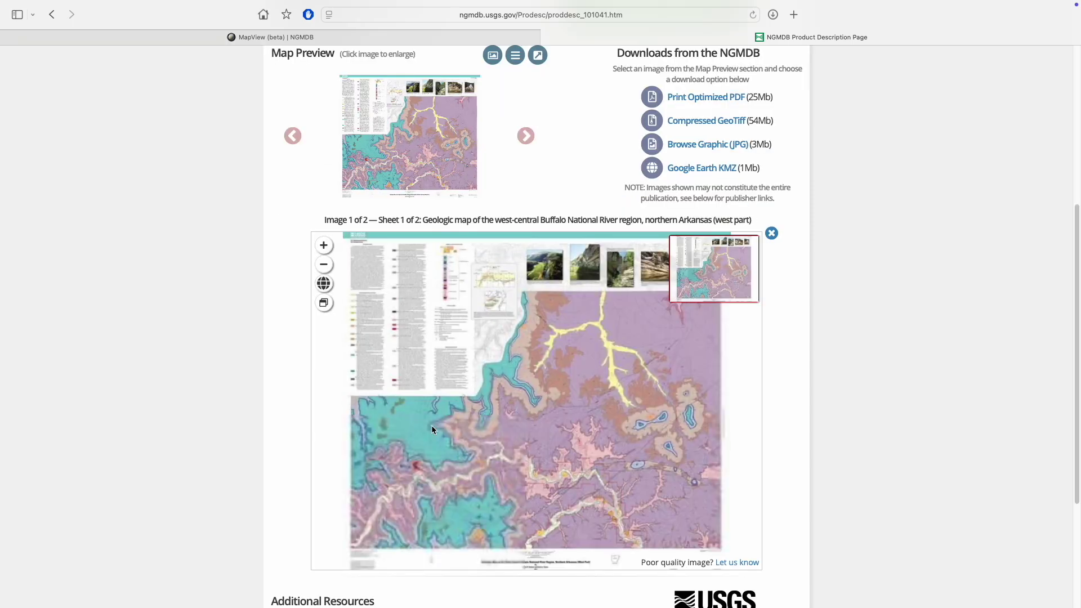
{"action": "scroll", "coordinate": [395, 430], "scroll_direction": "up", "scroll_amount": 5}
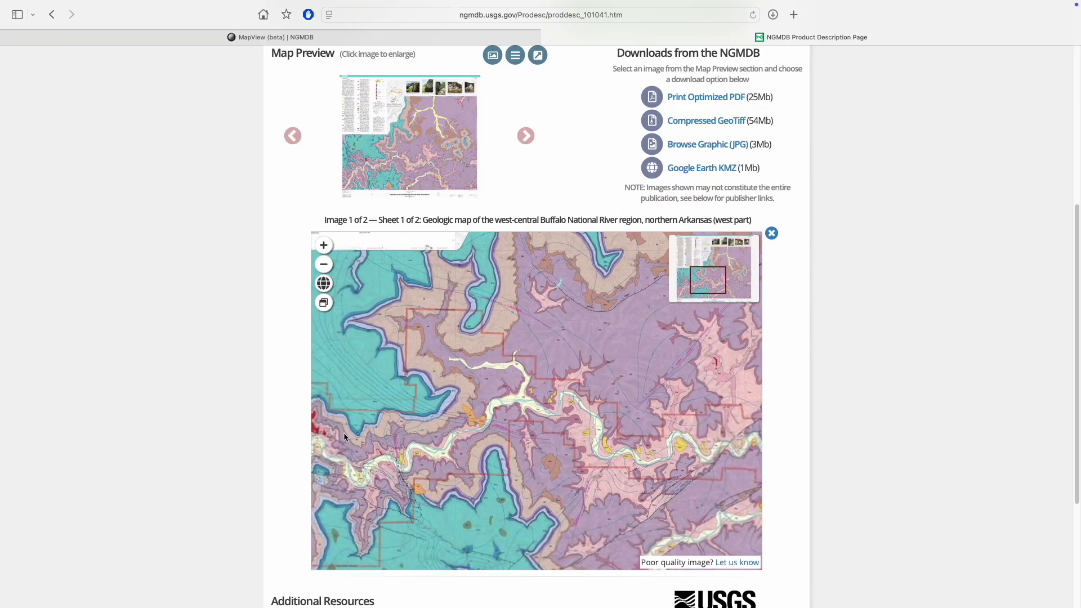
{"action": "left_click_drag", "start_coordinate": [345, 438], "coordinate": [518, 447]}
{"action": "scroll", "coordinate": [497, 441], "scroll_direction": "up", "scroll_amount": 3}
{"action": "left_click_drag", "start_coordinate": [611, 338], "coordinate": [422, 518]}
{"action": "left_click_drag", "start_coordinate": [620, 315], "coordinate": [448, 411]}
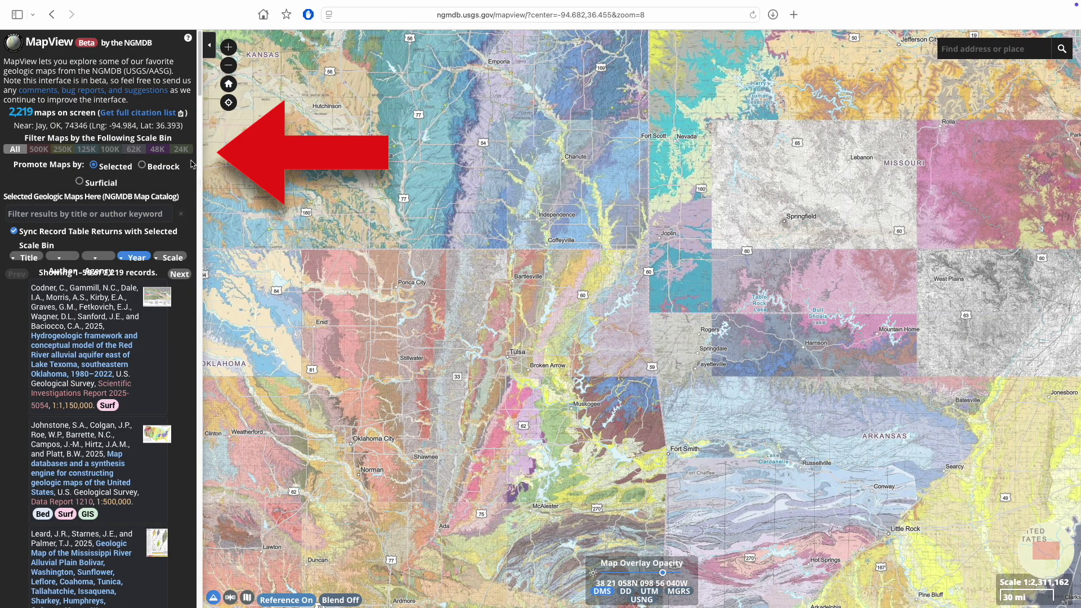
Step: Compare map coverage by filtering to the 500K scale, switching to 24K, and returning to 500K
{"action": "left_click", "coordinate": [41, 152]}
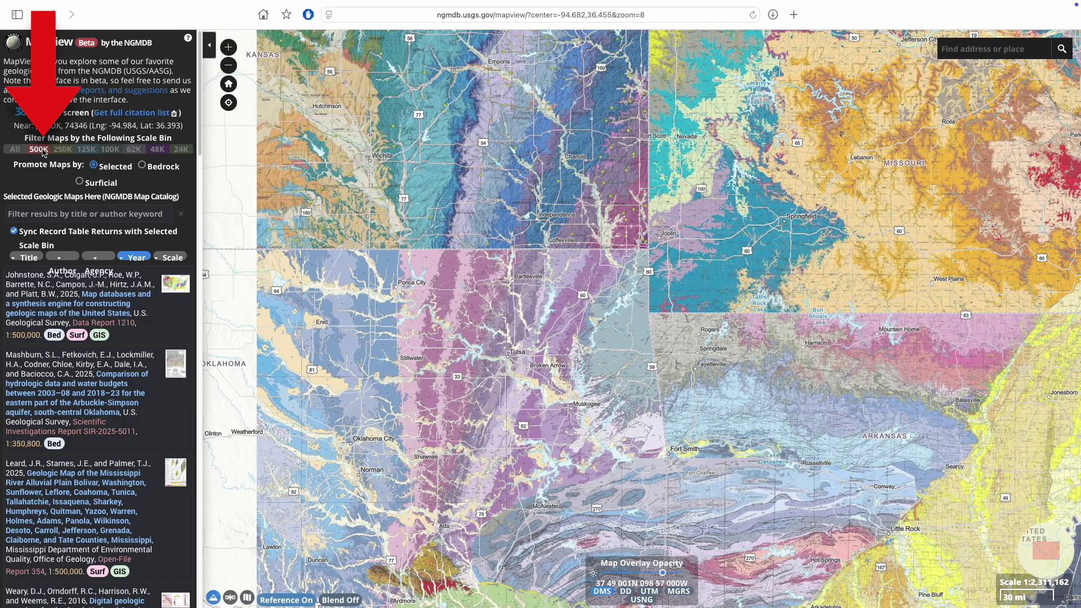
{"action": "left_click", "coordinate": [181, 149]}
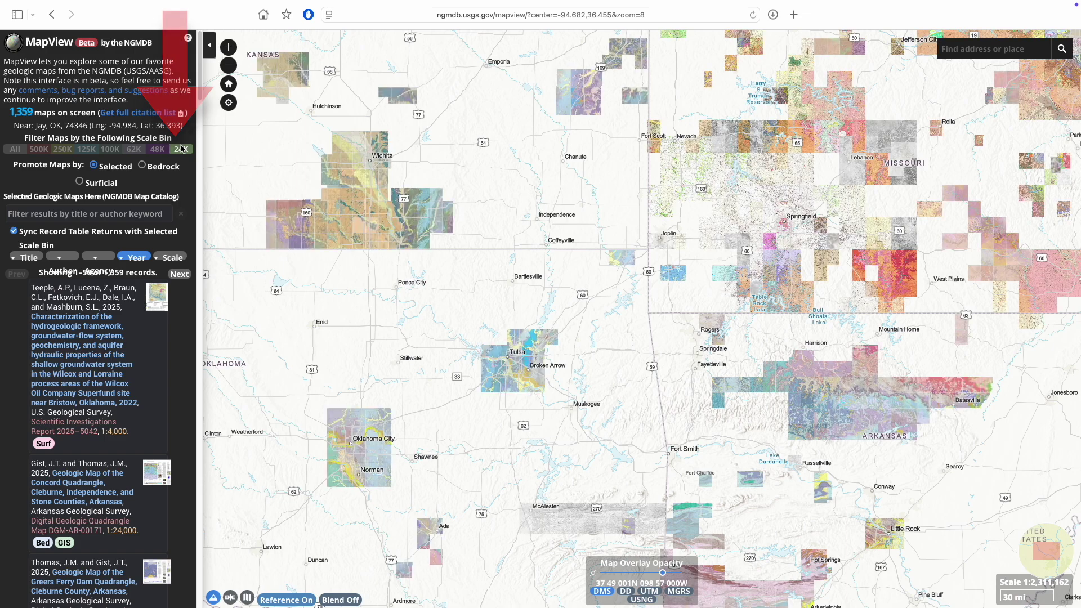
{"action": "left_click", "coordinate": [38, 150]}
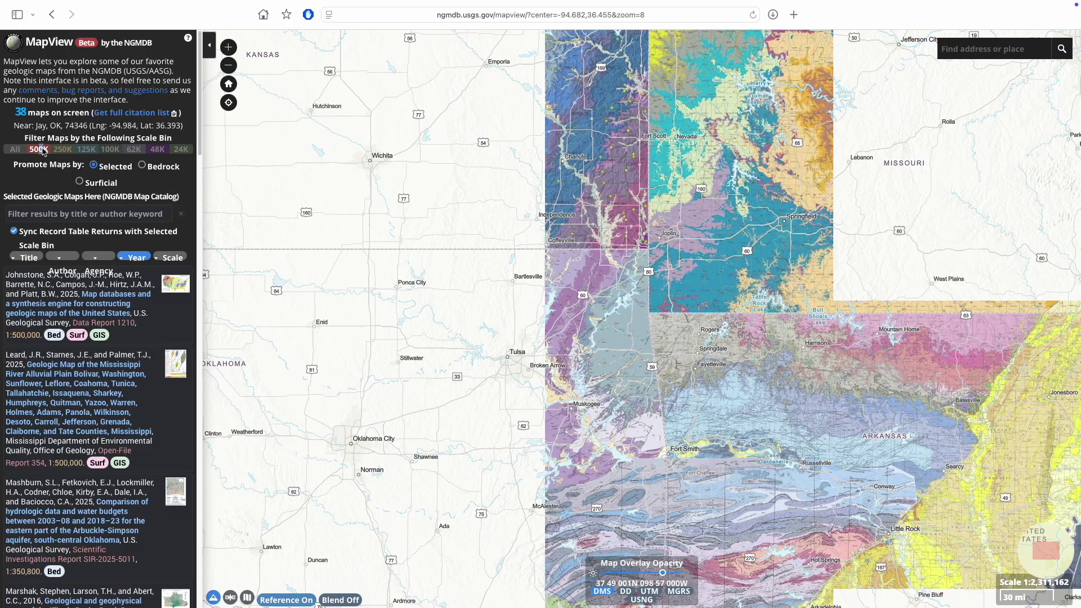
Step: List the 500K maps covering a location near Combs, Arkansas, and one near Cushing, Oklahoma
{"action": "left_click", "coordinate": [826, 254]}
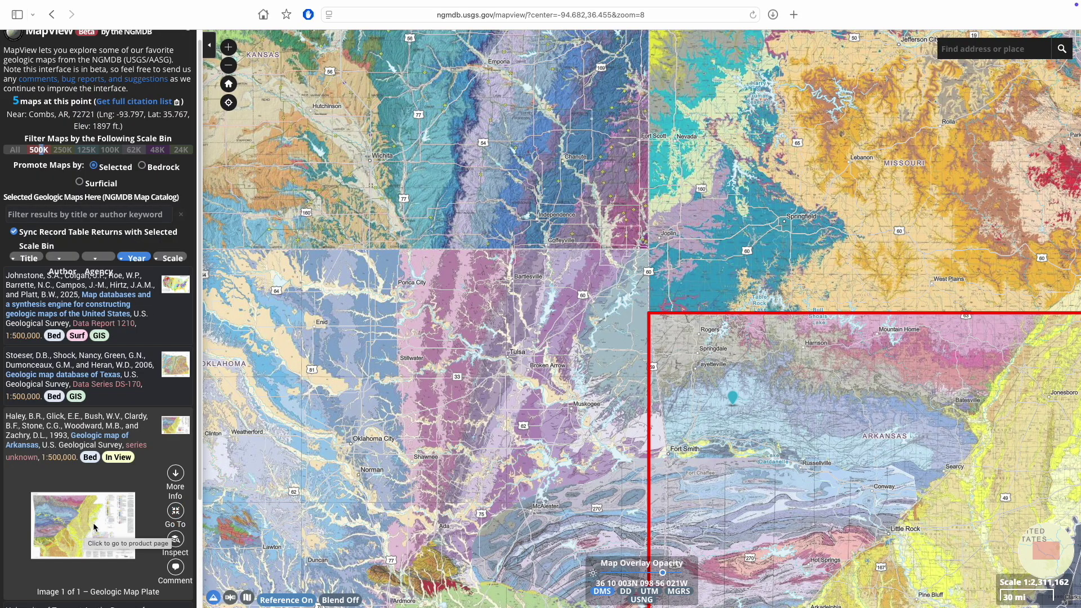
{"action": "left_click", "coordinate": [424, 388]}
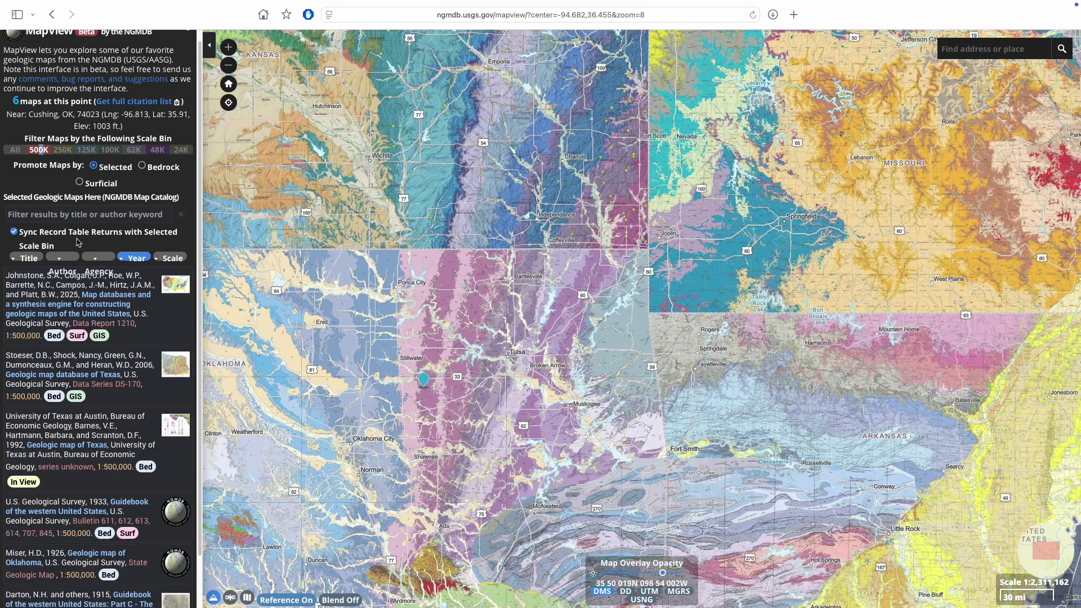
Step: Filter the maps to the 250K scale and show the details of the digital geologic map database for the State of Oklahoma
{"action": "left_click", "coordinate": [62, 151]}
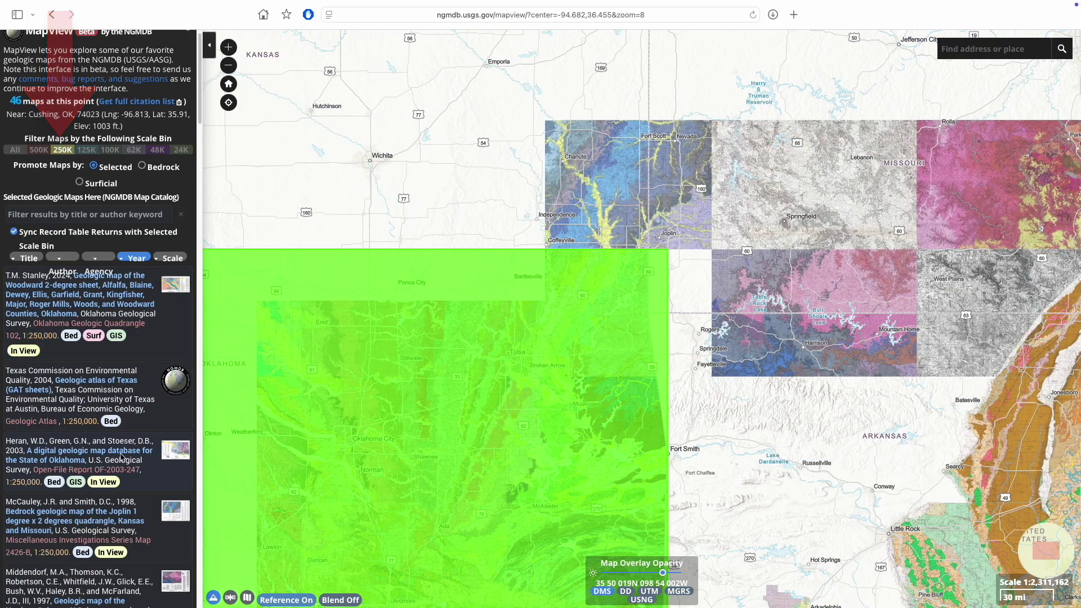
{"action": "left_click", "coordinate": [176, 454]}
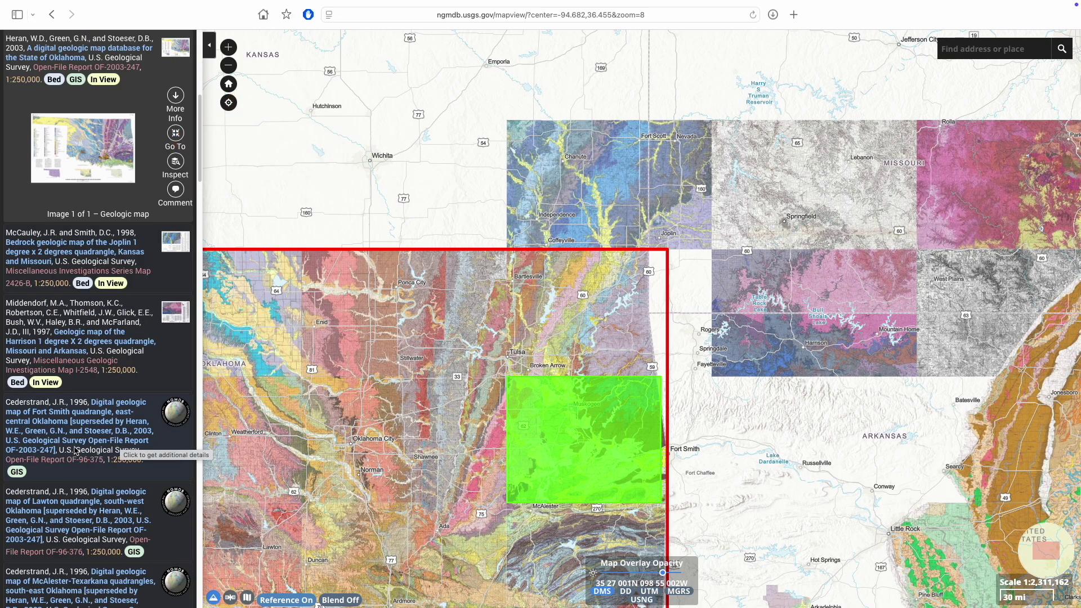
{"action": "scroll", "coordinate": [103, 164], "scroll_direction": "up", "scroll_amount": 4}
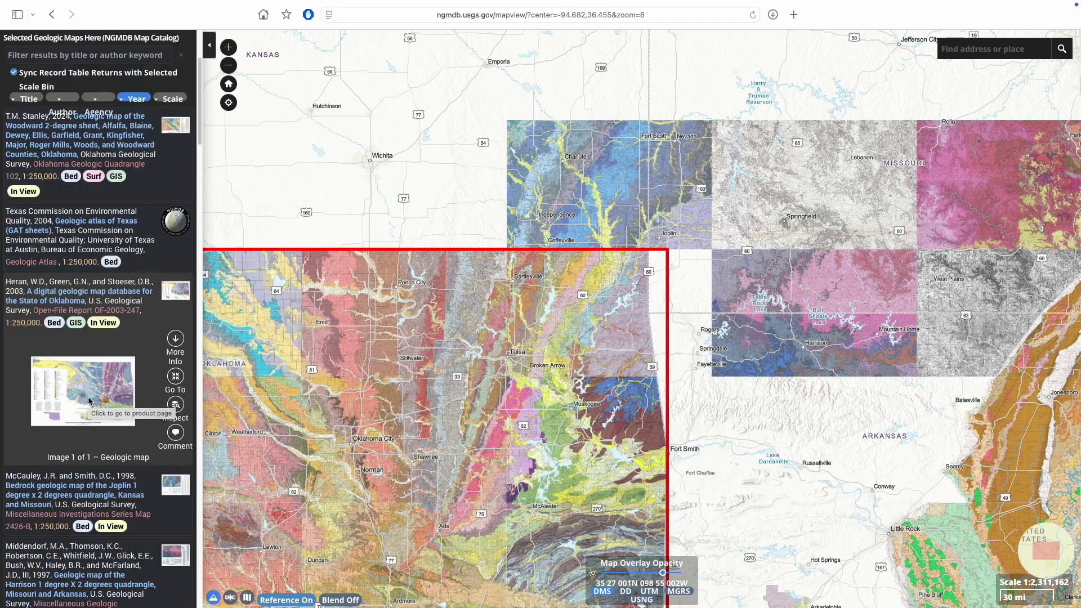
{"action": "scroll", "coordinate": [89, 399], "scroll_direction": "up", "scroll_amount": 3}
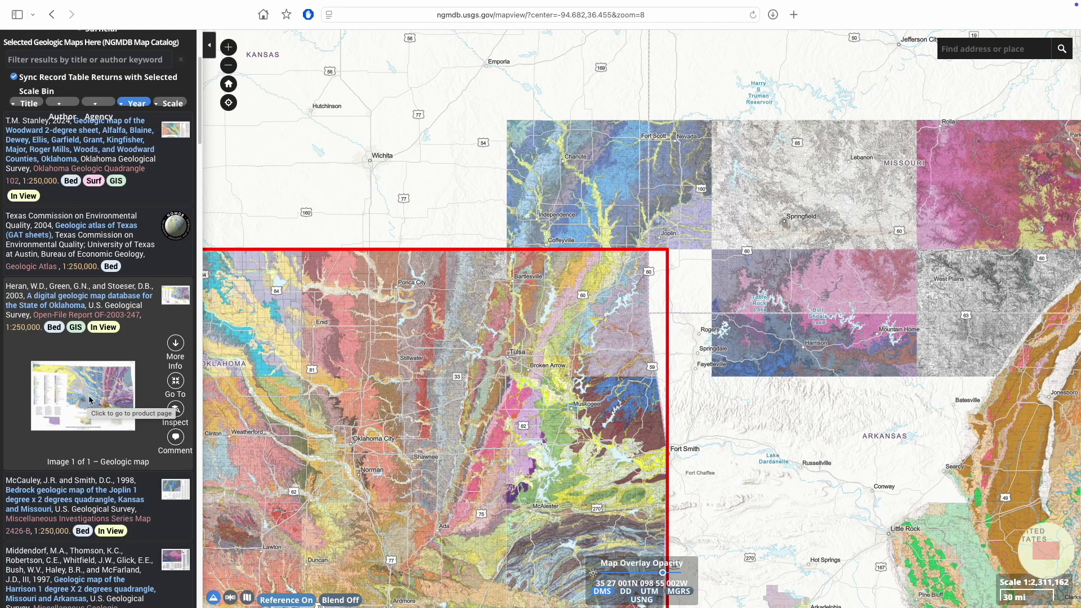
Step: Reset the scale filter to All, filter to 500K, and sort the map records by year with the oldest first
{"action": "left_click", "coordinate": [16, 163]}
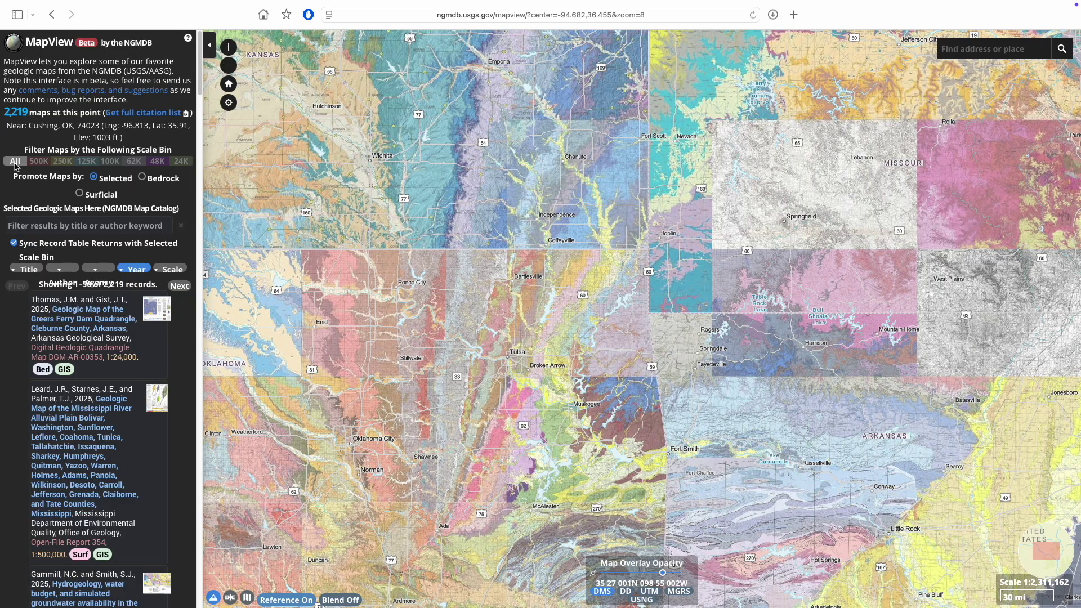
{"action": "left_click", "coordinate": [40, 162]}
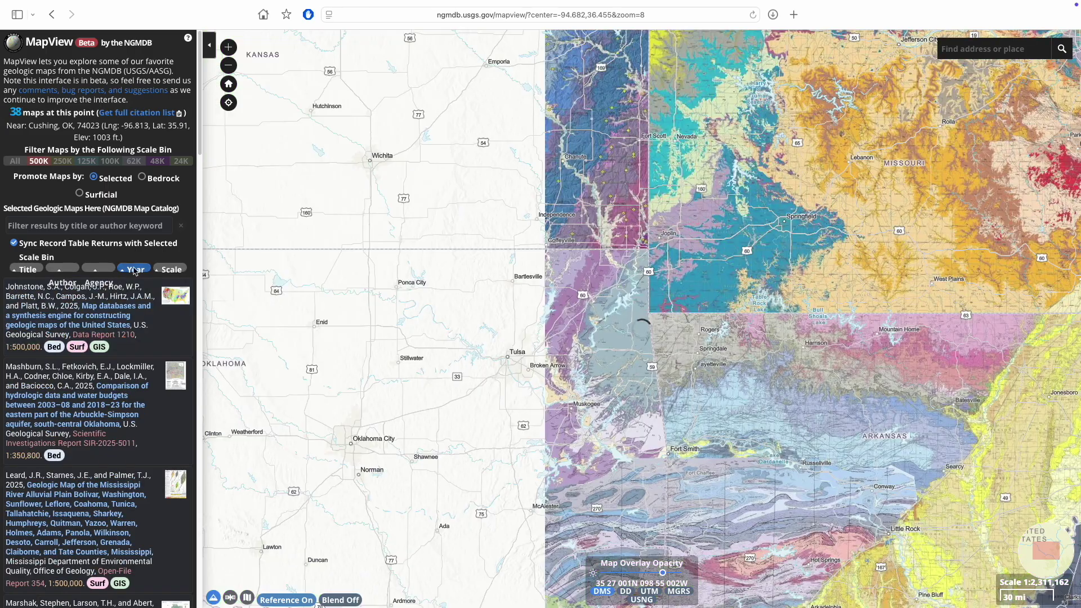
{"action": "left_click", "coordinate": [135, 270]}
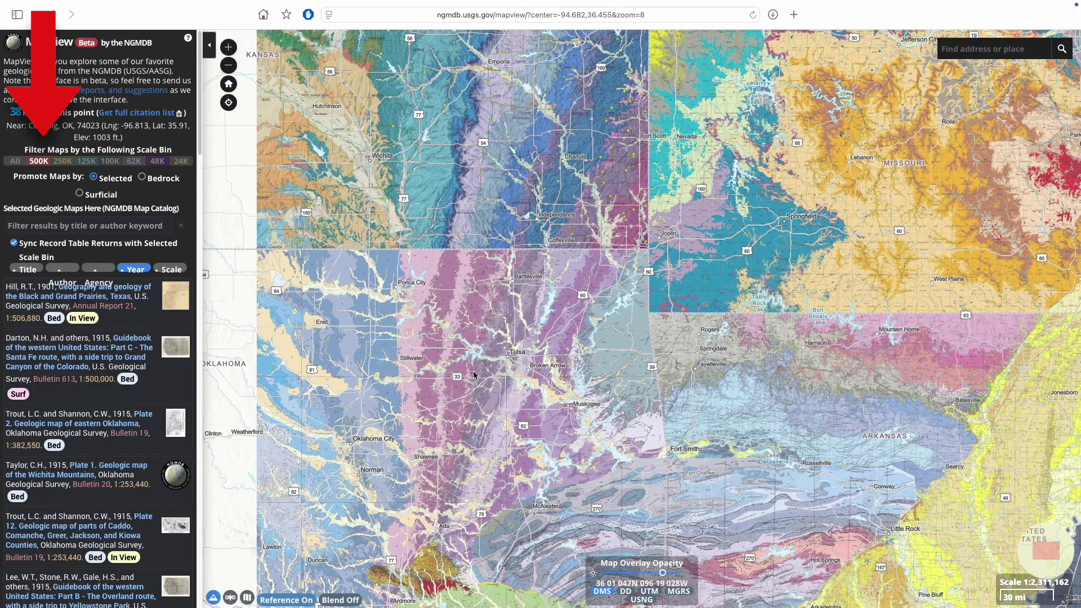
Step: List the maps at a location near Mannford, Oklahoma, and select the 1926 Geologic map of Oklahoma record
{"action": "mouse_move", "coordinate": [152, 394]}
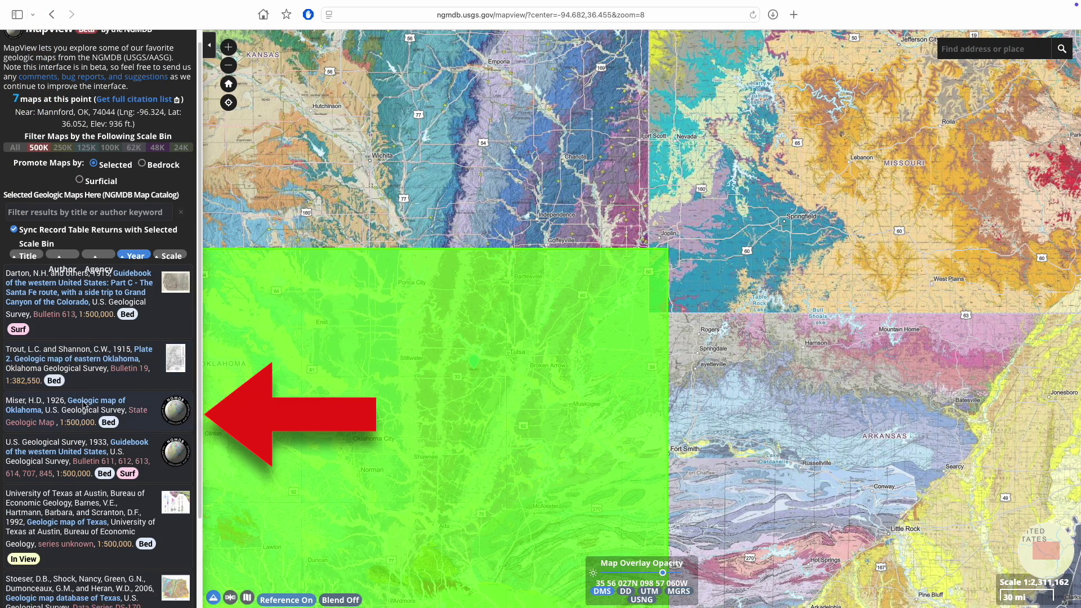
{"action": "left_click", "coordinate": [84, 405]}
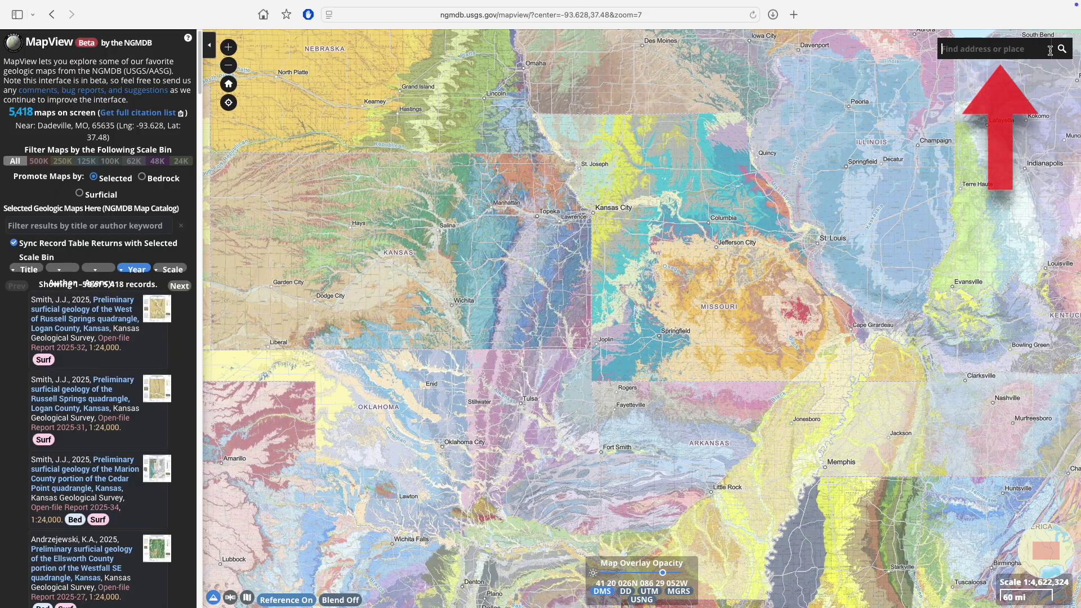
Step: Go to Meramec State Park on the map and filter the geologic maps to the 24K scale
{"action": "type", "text": "meram"}
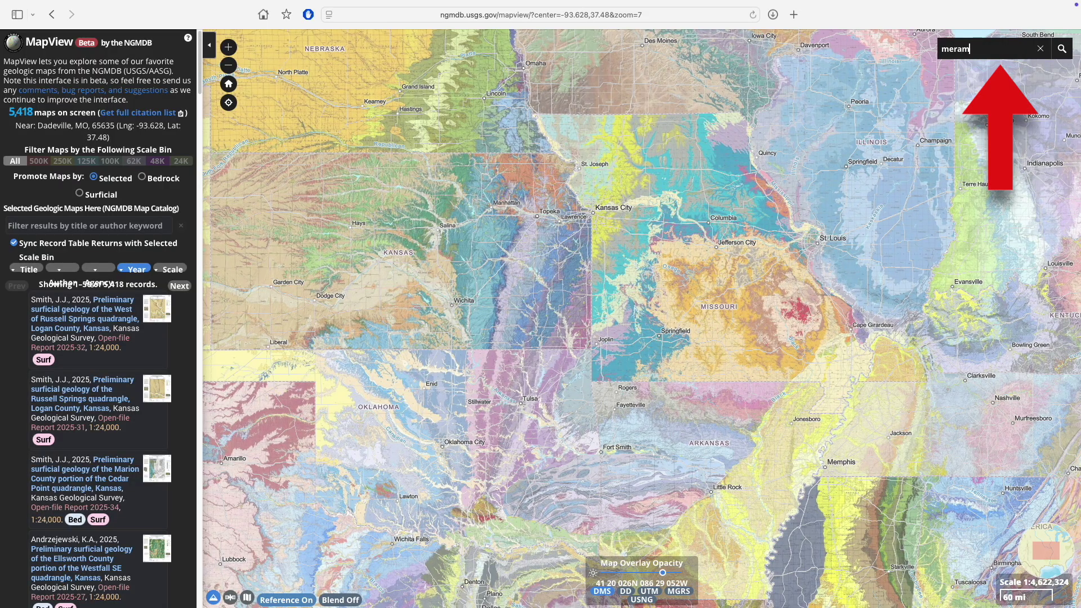
{"action": "type", "text": "ec state park"}
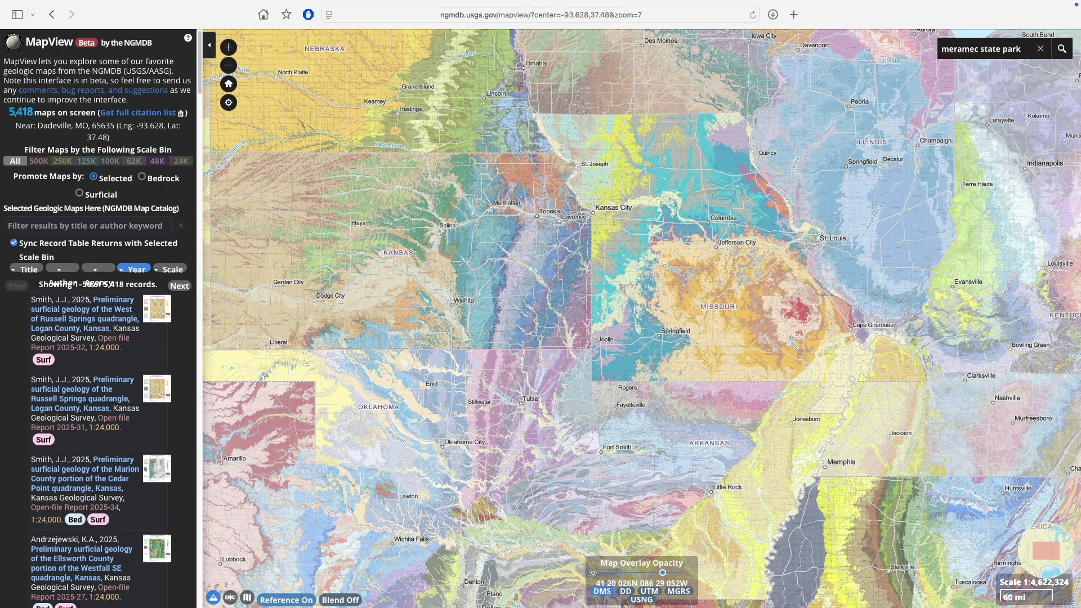
{"action": "key", "text": "Return"}
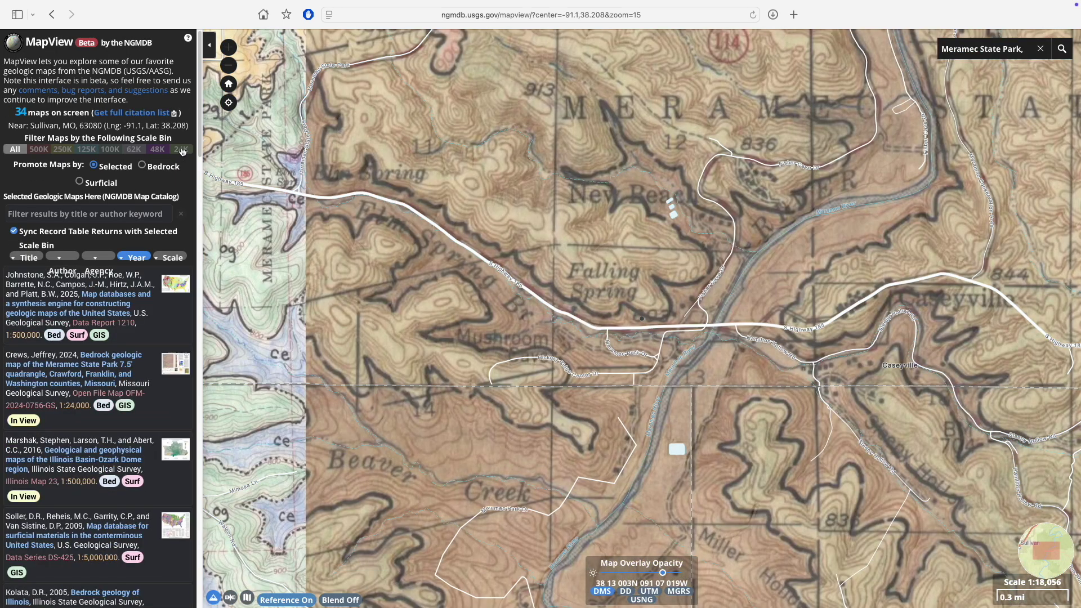
{"action": "left_click", "coordinate": [181, 150]}
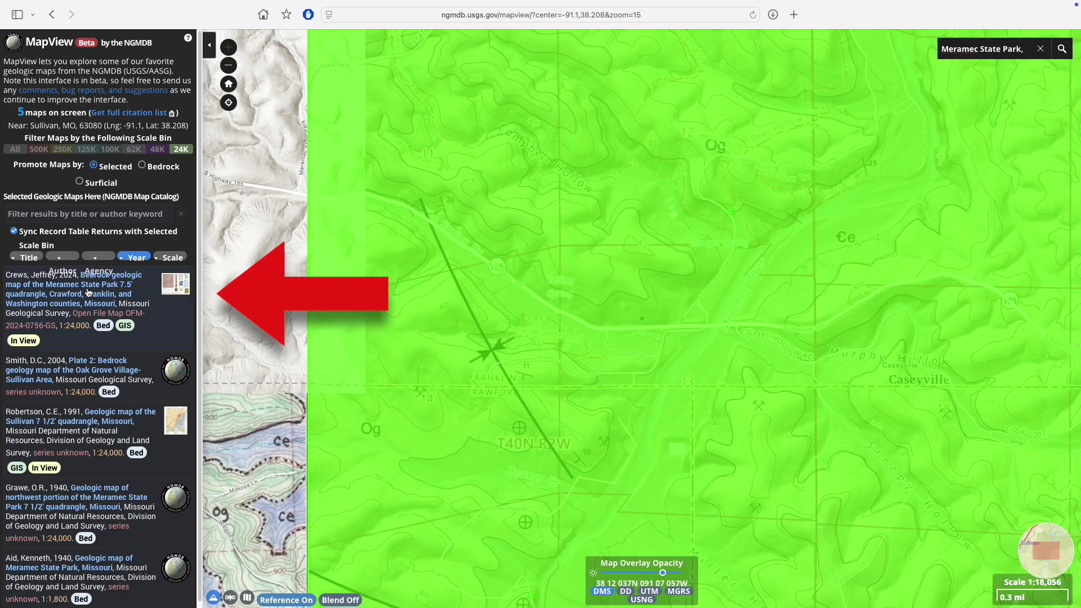
Step: Open the product page of the 2024 bedrock geologic map of the Meramec State Park quadrangle and show its preview full screen
{"action": "left_click", "coordinate": [89, 292]}
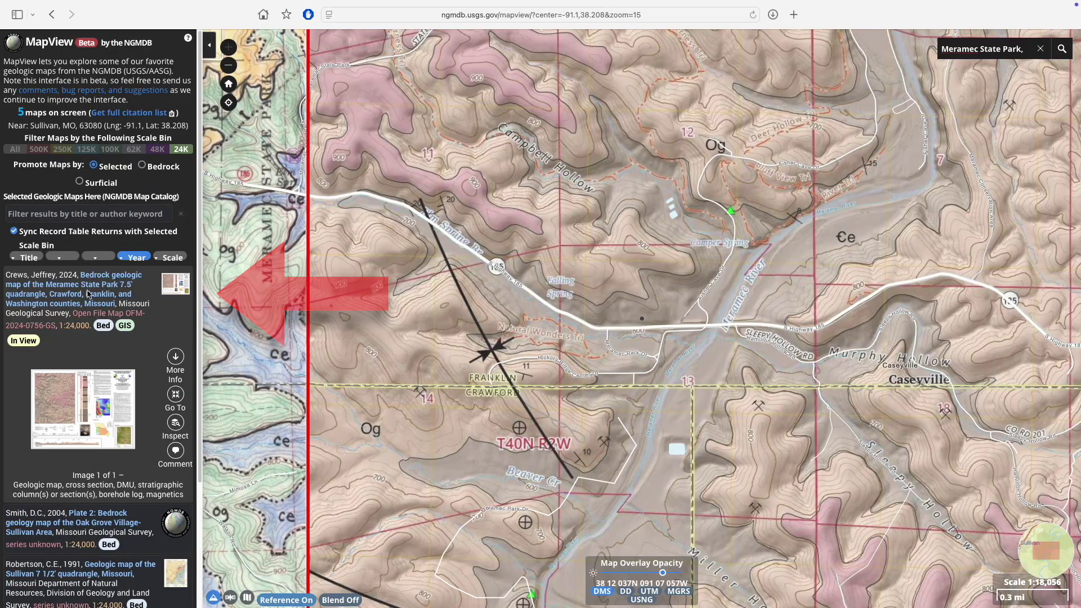
{"action": "left_click", "coordinate": [75, 393]}
{"action": "left_click", "coordinate": [438, 417]}
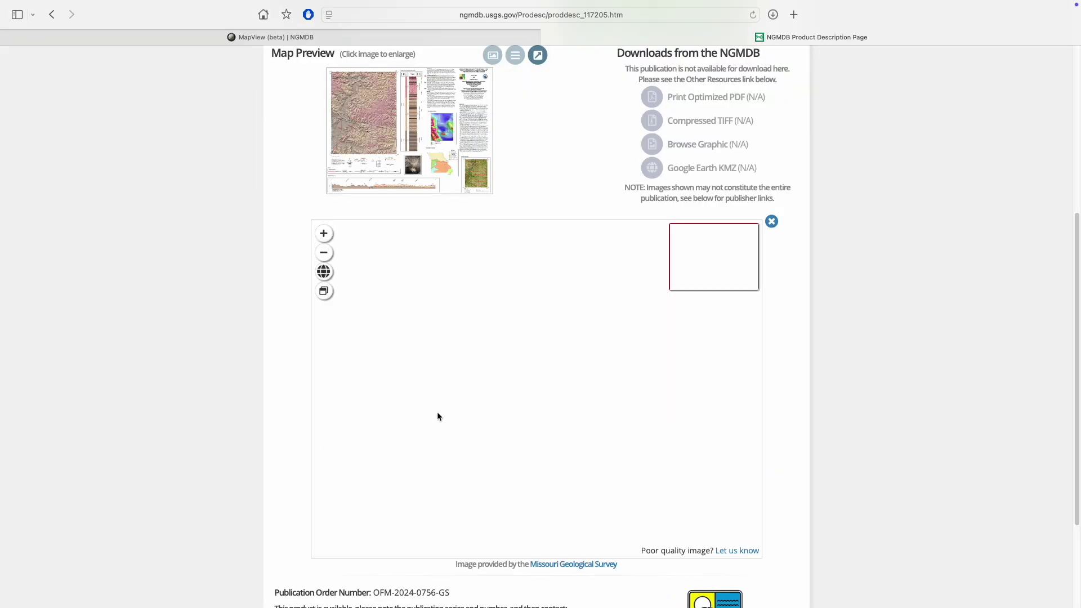
{"action": "left_click", "coordinate": [324, 291]}
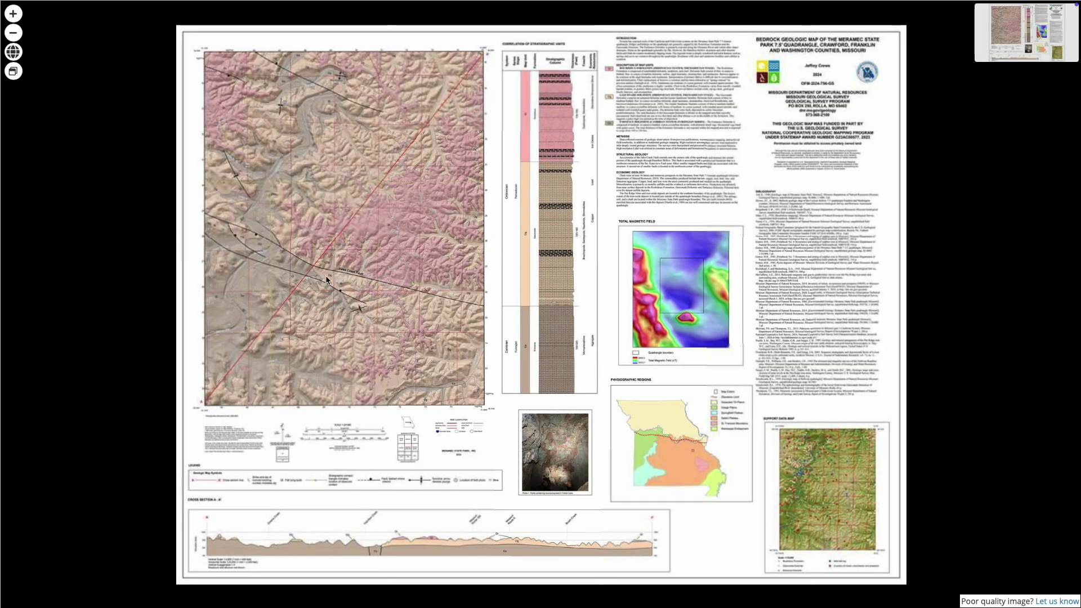
Step: Examine the northwestern part of the Meramec State Park geologic map along the Meramec River
{"action": "scroll", "coordinate": [239, 98], "scroll_direction": "up", "scroll_amount": 3}
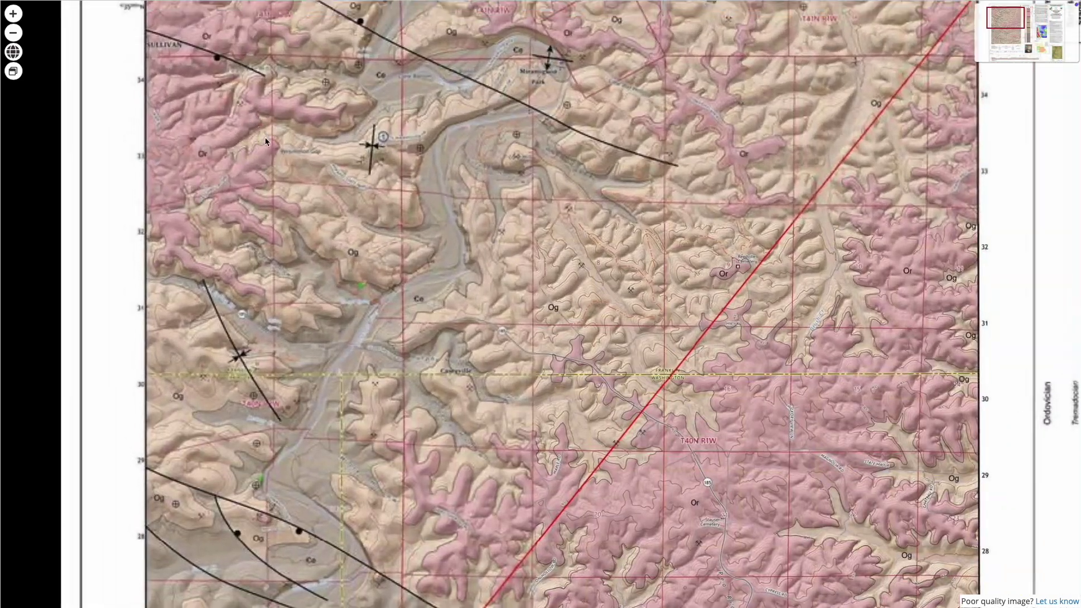
{"action": "left_click_drag", "start_coordinate": [265, 137], "coordinate": [304, 180]}
{"action": "scroll", "coordinate": [304, 180], "scroll_direction": "up", "scroll_amount": 2}
{"action": "left_click_drag", "start_coordinate": [459, 344], "coordinate": [448, 296]}
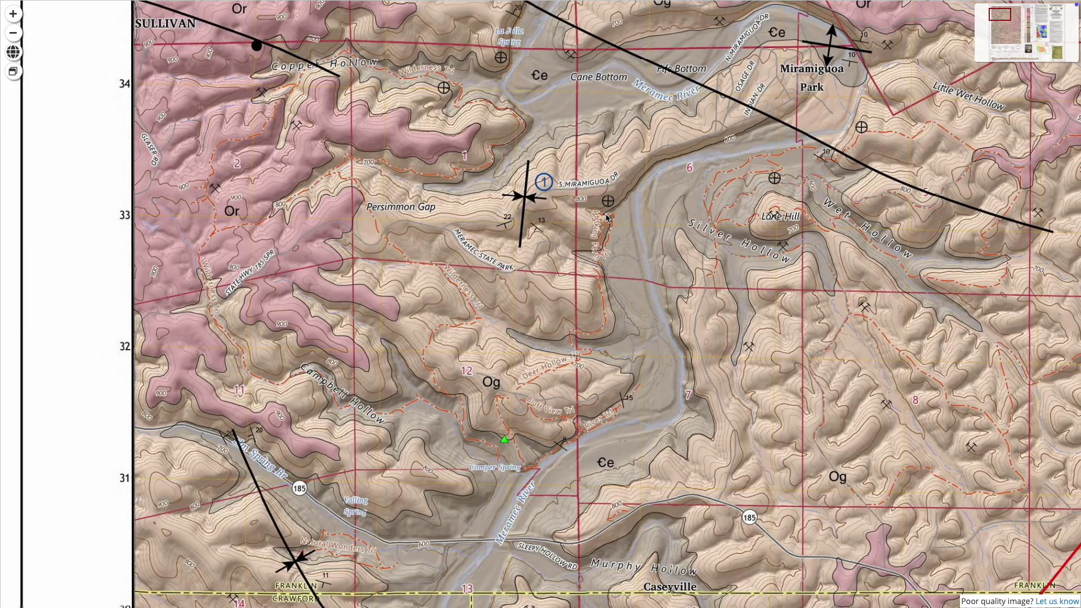
{"action": "scroll", "coordinate": [607, 218], "scroll_direction": "down", "scroll_amount": 5}
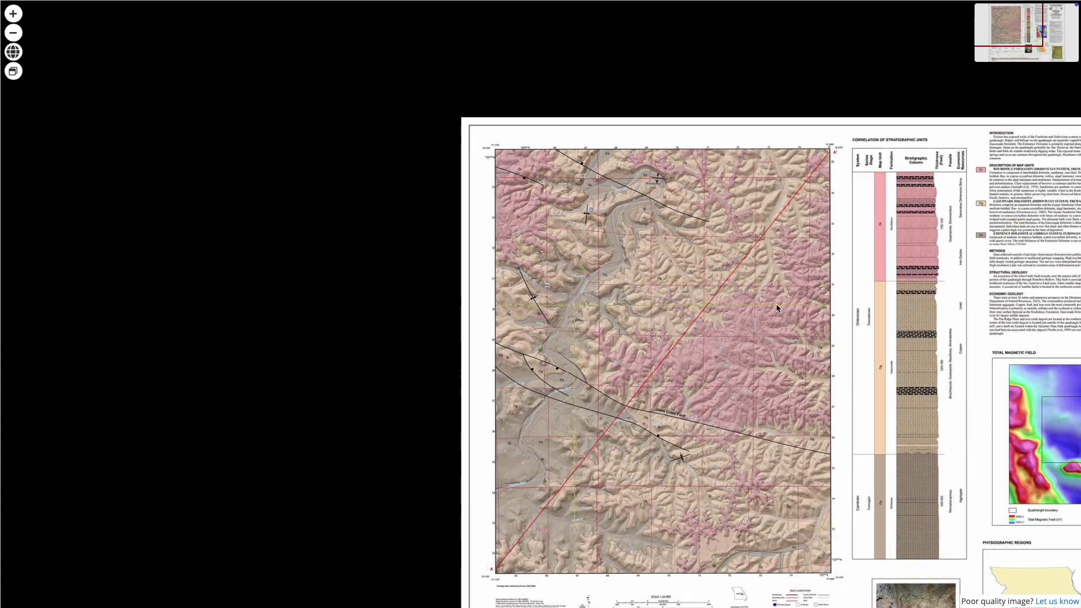
Step: Examine the stratigraphic column and map unit descriptions beside the Meramec State Park geologic map
{"action": "scroll", "coordinate": [671, 307], "scroll_direction": "up", "scroll_amount": 3}
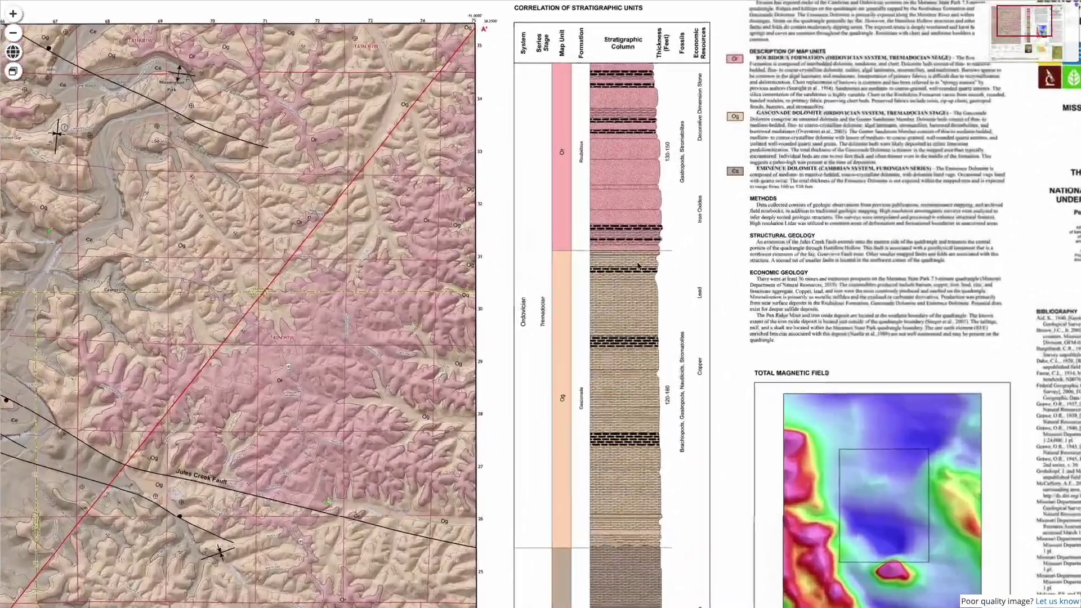
{"action": "left_click_drag", "start_coordinate": [671, 307], "coordinate": [656, 348]}
{"action": "left_click_drag", "start_coordinate": [639, 446], "coordinate": [633, 330]}
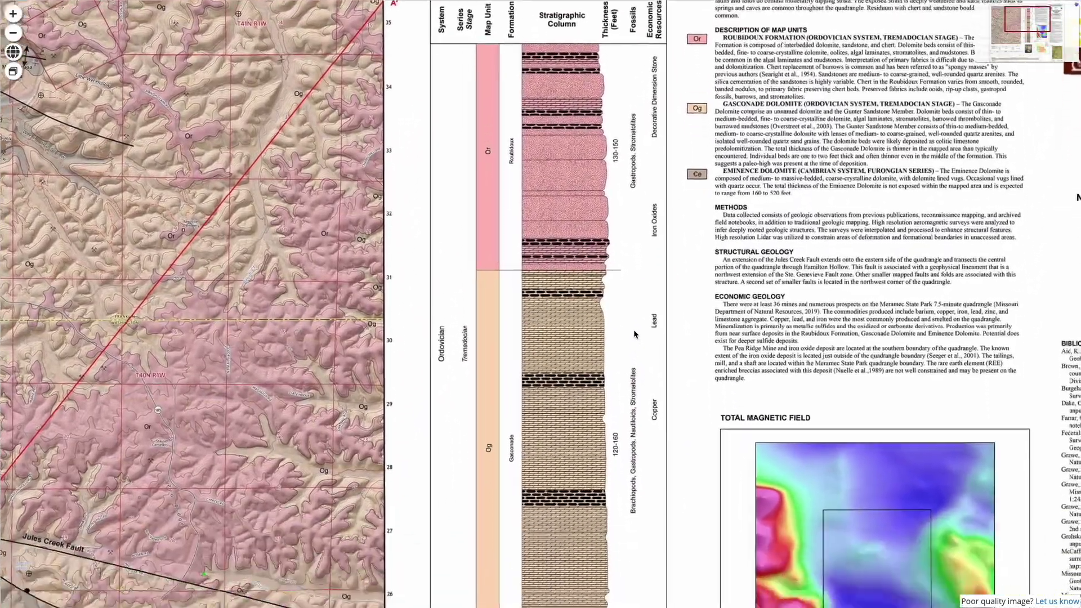
{"action": "left_click_drag", "start_coordinate": [636, 451], "coordinate": [625, 254]}
{"action": "left_click_drag", "start_coordinate": [621, 447], "coordinate": [658, 264]}
Step: Examine the legend and cross section A-A' on the Meramec State Park sheet, finishing at its title block
{"action": "left_click_drag", "start_coordinate": [450, 552], "coordinate": [661, 287]}
{"action": "left_click_drag", "start_coordinate": [665, 403], "coordinate": [628, 367]}
{"action": "left_click_drag", "start_coordinate": [507, 368], "coordinate": [633, 359]}
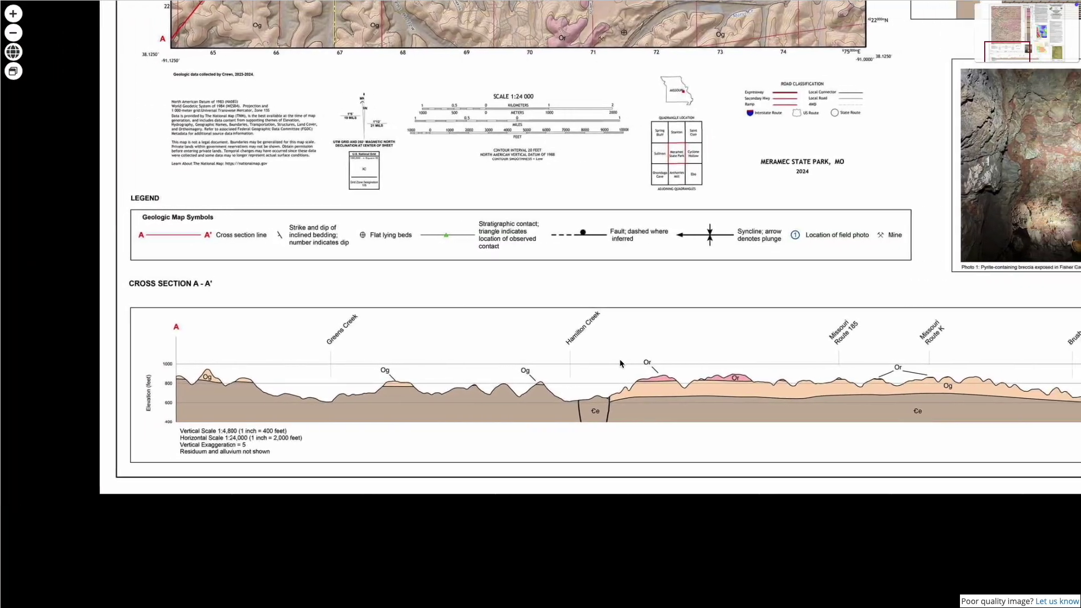
{"action": "scroll", "coordinate": [633, 359], "scroll_direction": "down", "scroll_amount": 5}
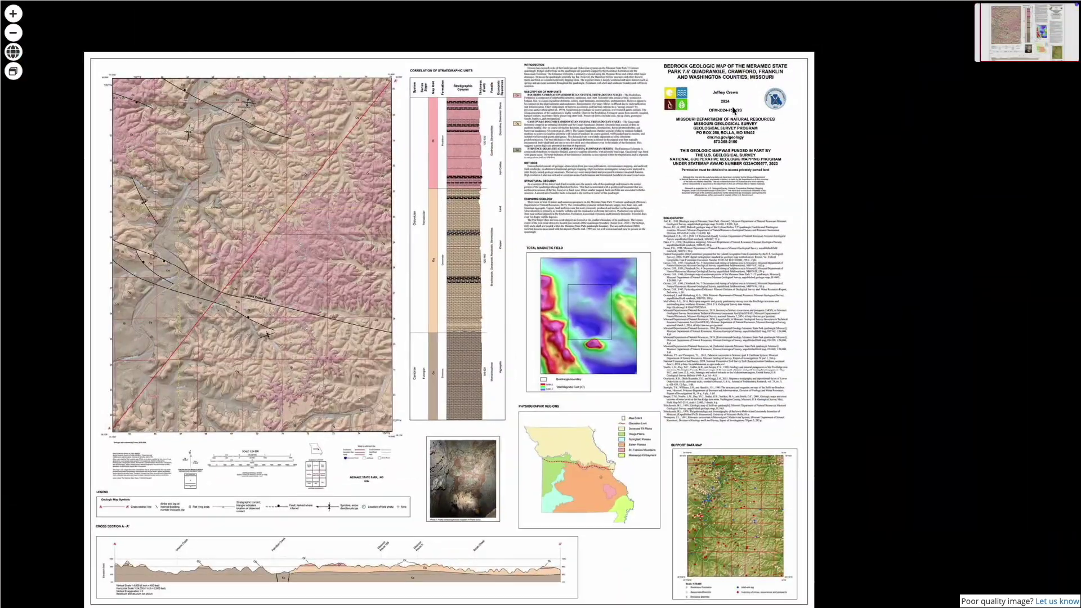
{"action": "scroll", "coordinate": [725, 130], "scroll_direction": "up", "scroll_amount": 5}
{"action": "scroll", "coordinate": [609, 300], "scroll_direction": "up", "scroll_amount": 2}
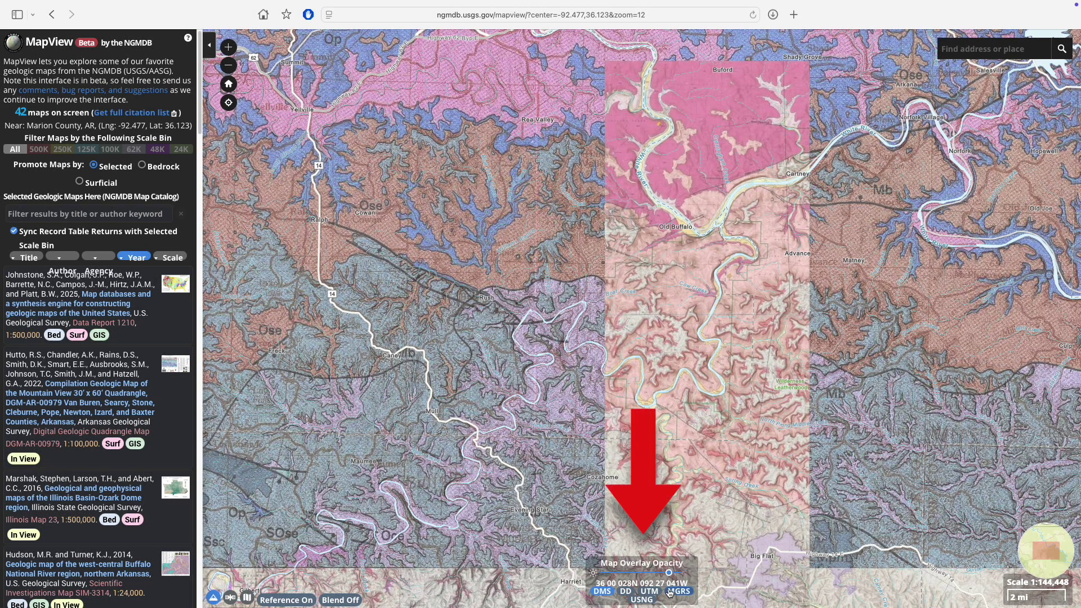
Step: Fade out the geologic overlay to compare the satellite and topographic base maps, restoring the shaded relief and overlay when done
{"action": "left_click_drag", "start_coordinate": [669, 574], "coordinate": [621, 575]}
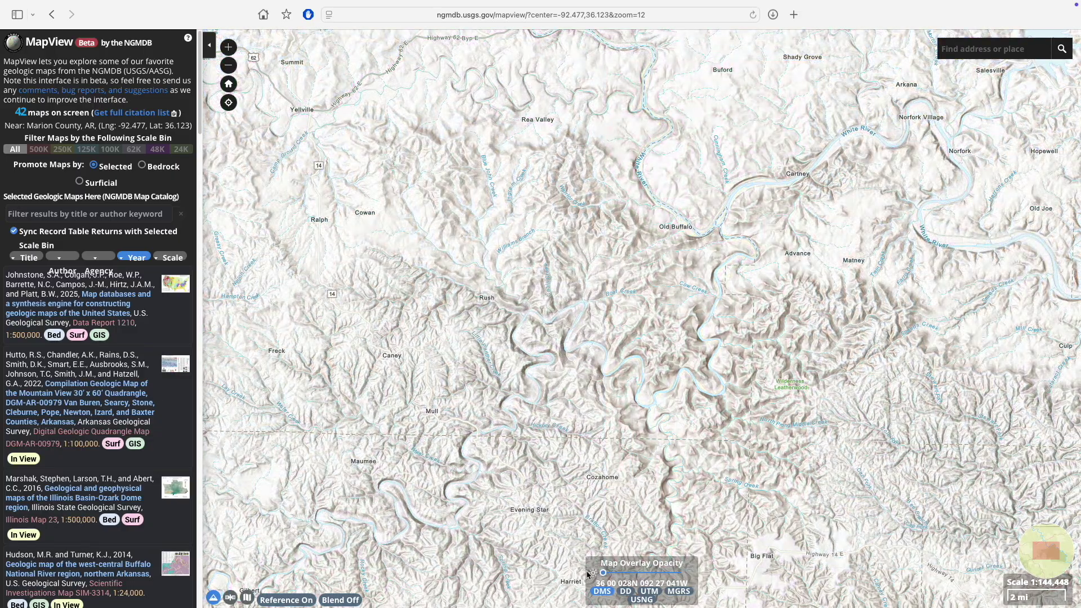
{"action": "left_click", "coordinate": [230, 598]}
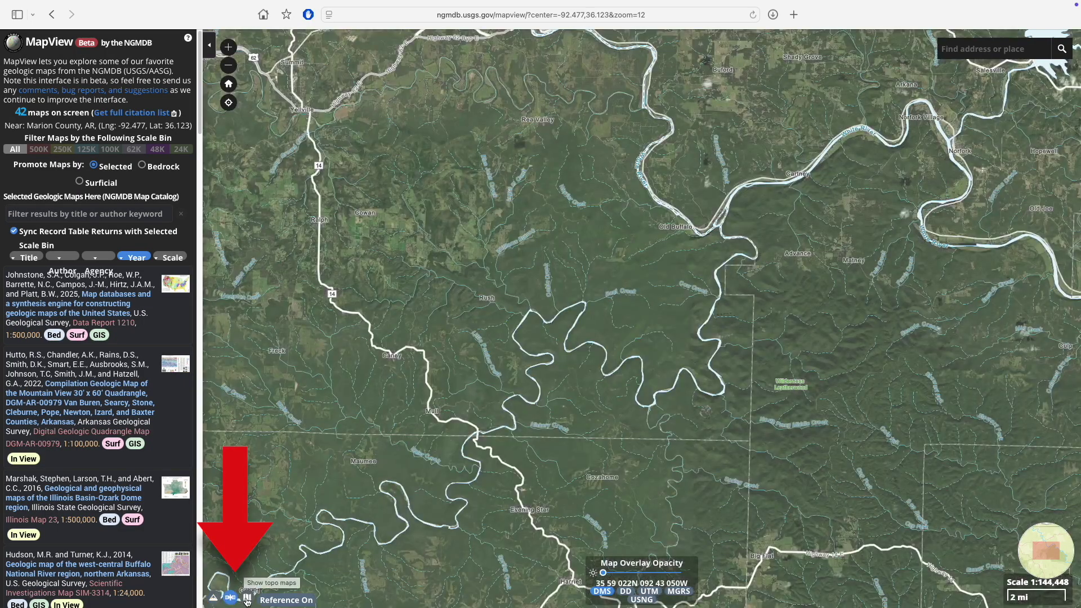
{"action": "left_click", "coordinate": [248, 599]}
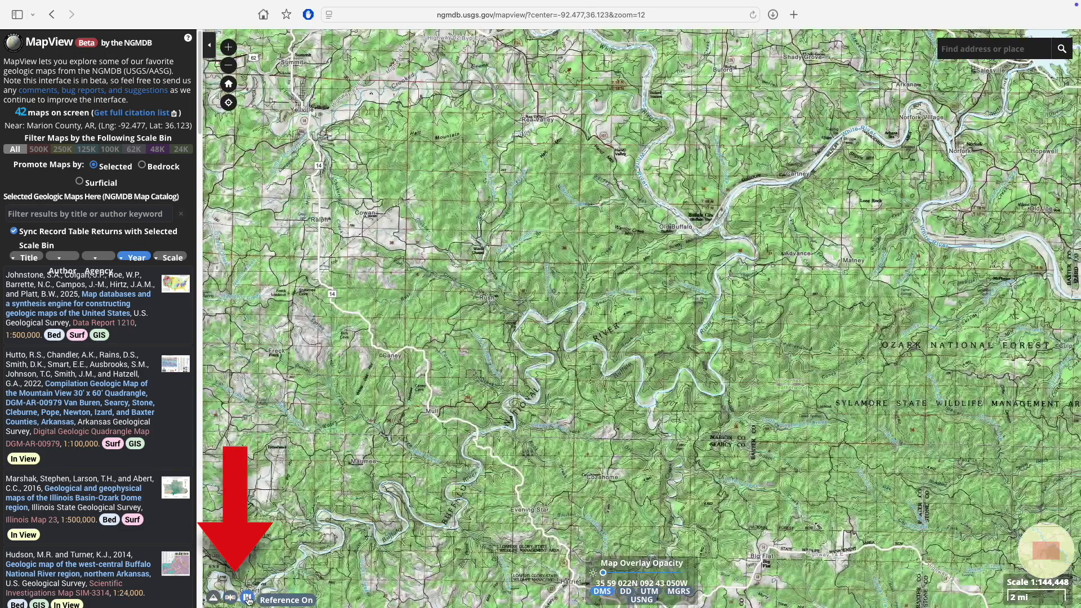
{"action": "left_click", "coordinate": [214, 598]}
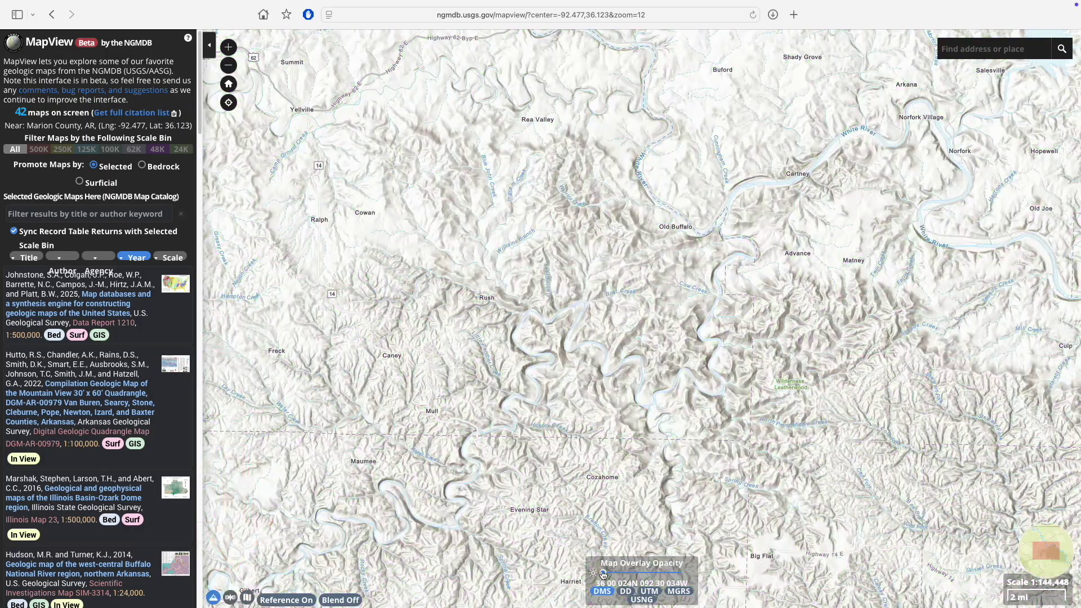
{"action": "left_click_drag", "start_coordinate": [614, 575], "coordinate": [665, 577]}
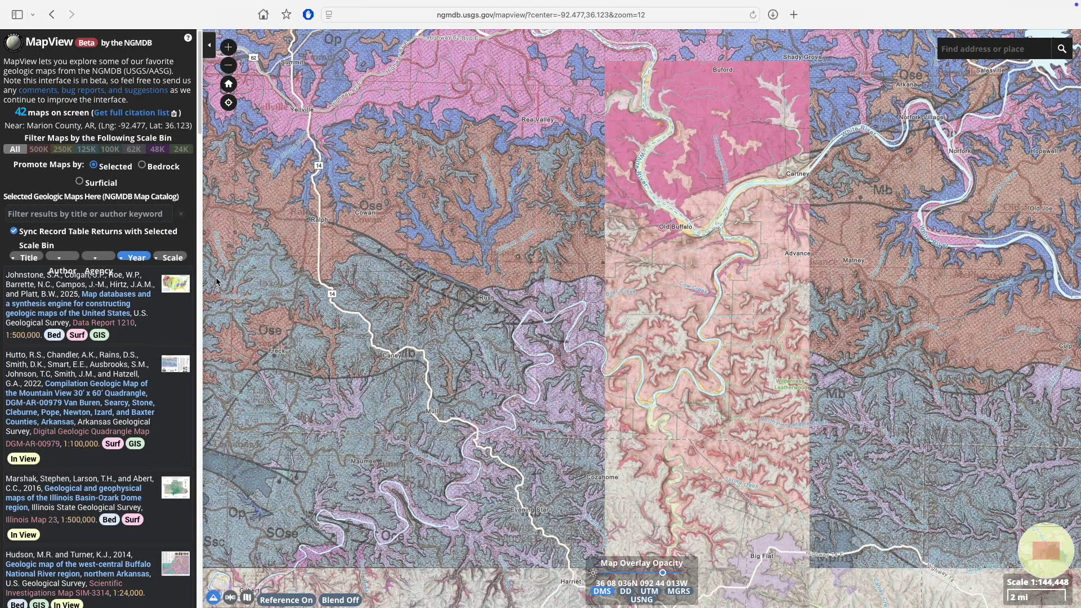
Step: Filter the maps to the 24K scale and promote the bedrock maps
{"action": "left_click", "coordinate": [181, 149]}
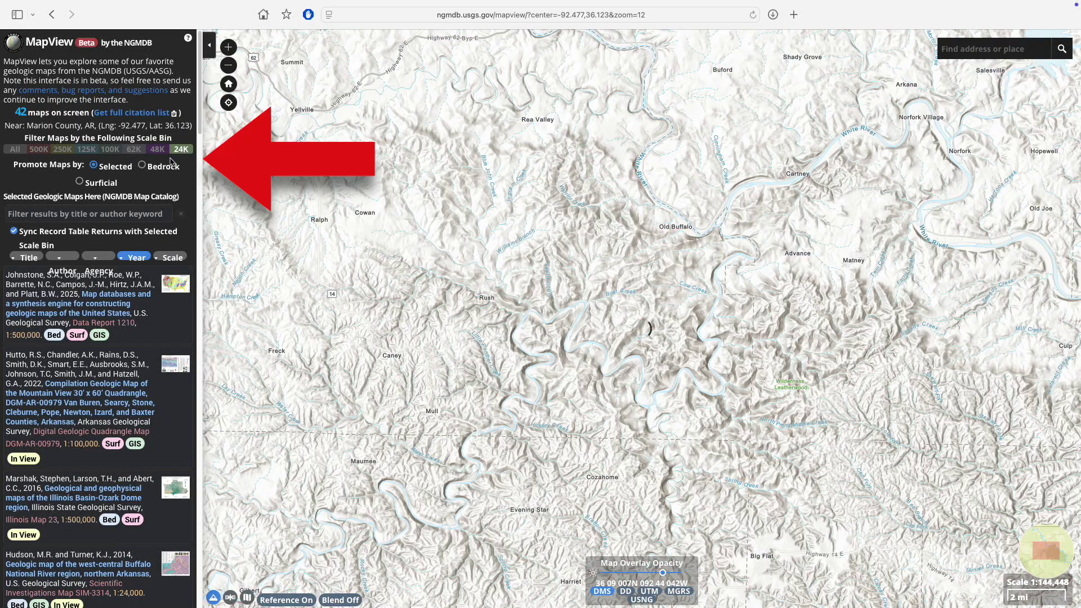
{"action": "left_click", "coordinate": [145, 167]}
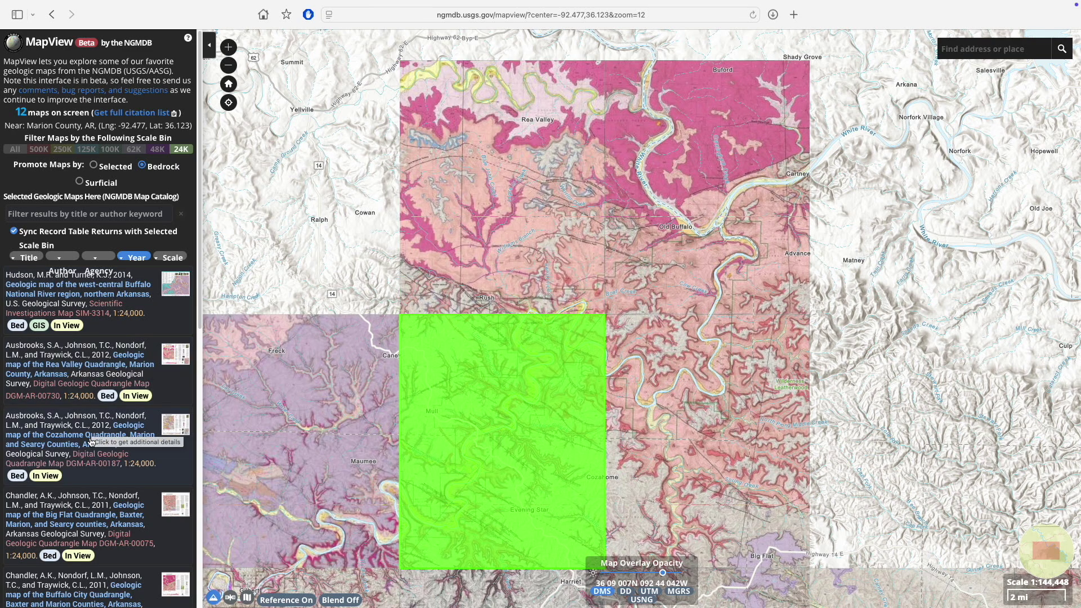
Step: Open the product page of the 2011 Geologic map of the Big Flat Quadrangle and view its preview full screen at the title
{"action": "left_click", "coordinate": [87, 519]}
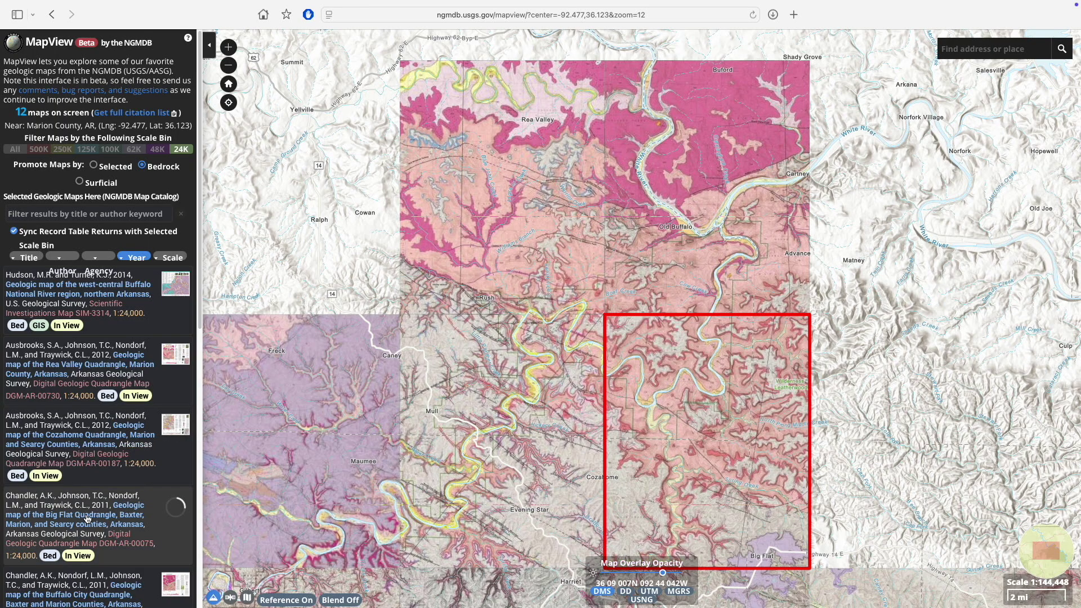
{"action": "left_click", "coordinate": [89, 161]}
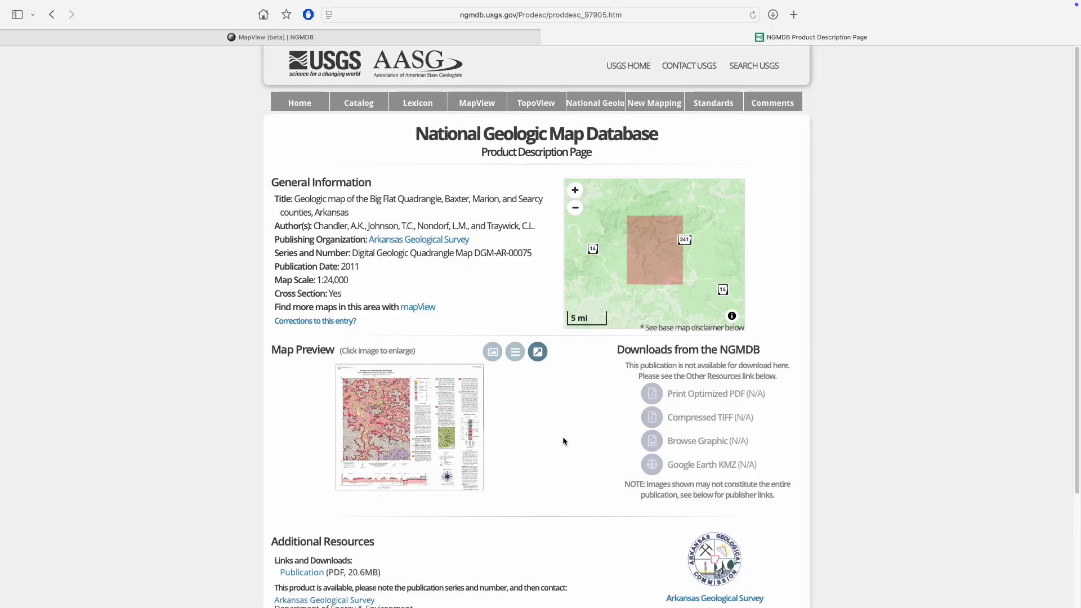
{"action": "left_click", "coordinate": [414, 426]}
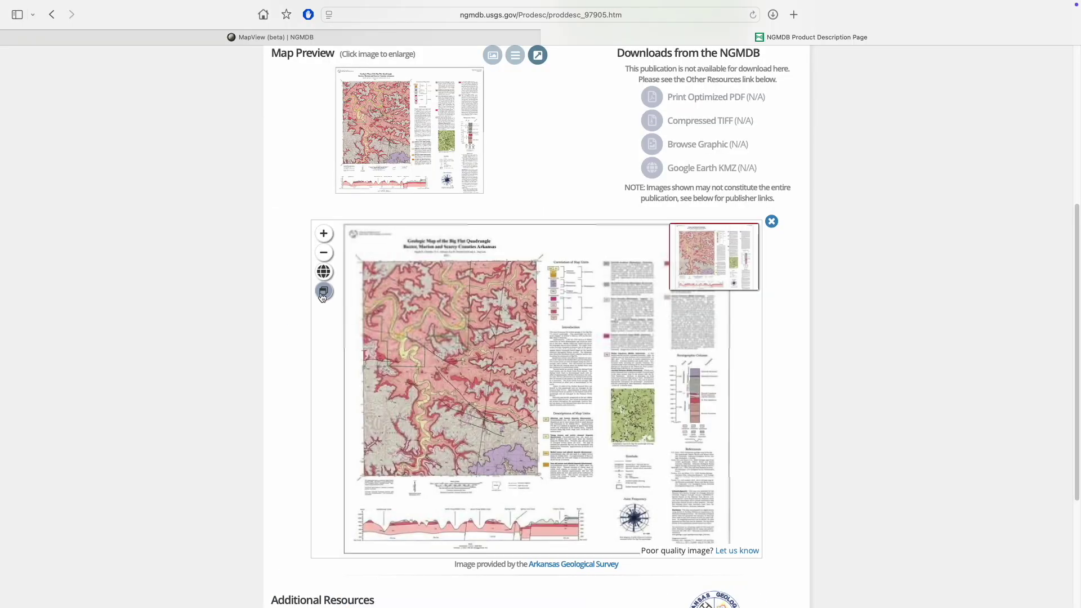
{"action": "left_click", "coordinate": [323, 292]}
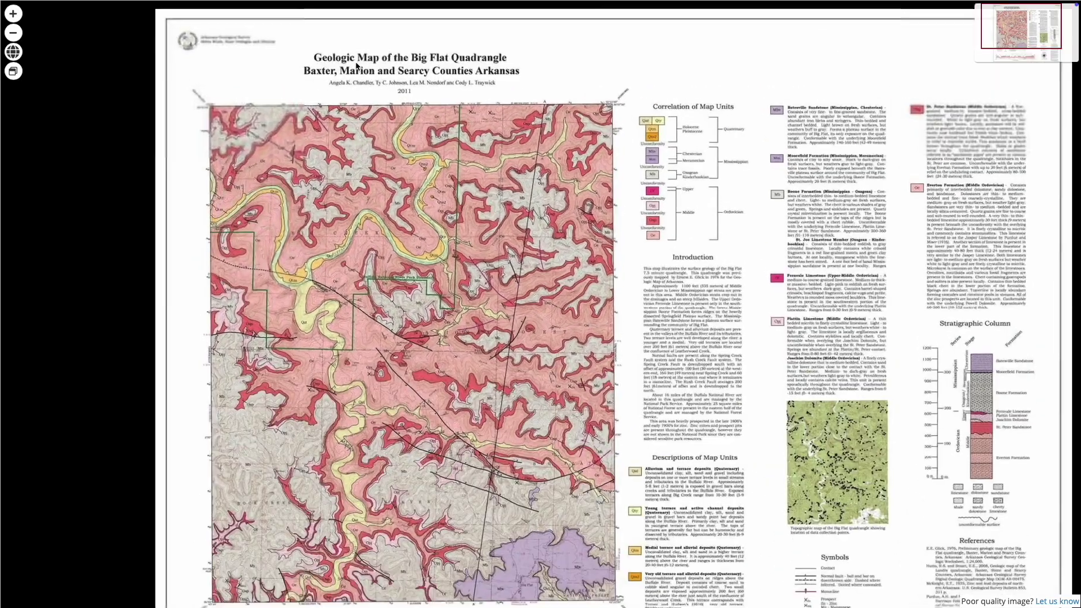
{"action": "scroll", "coordinate": [357, 65], "scroll_direction": "up", "scroll_amount": 3}
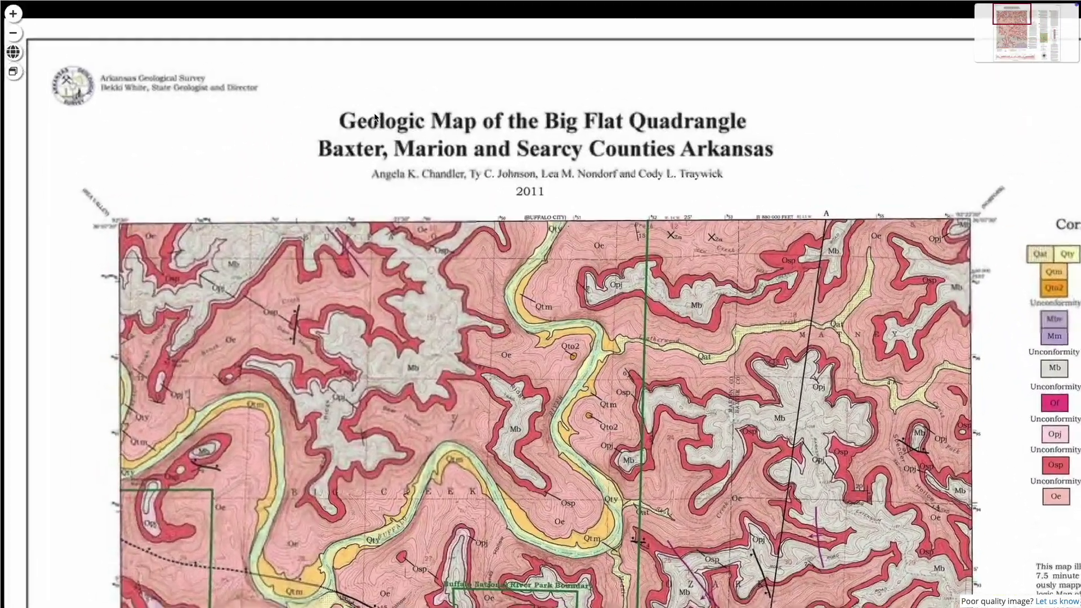
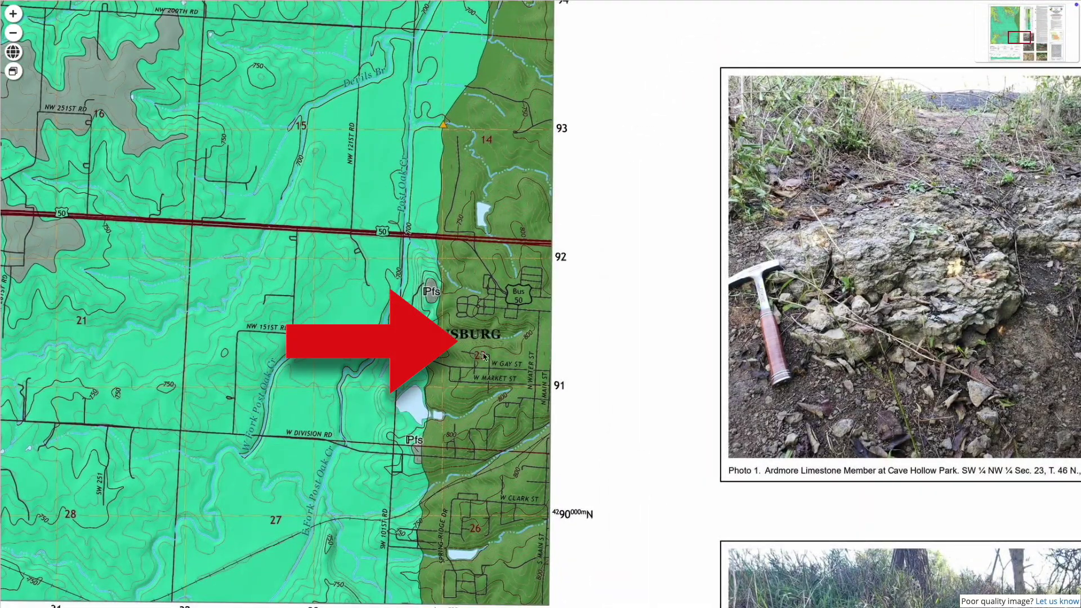
Step: Examine the northeastern corner, stratigraphic column and description of map units on the Warrensburg West quadrangle sheet
{"action": "left_click_drag", "start_coordinate": [457, 130], "coordinate": [462, 467]}
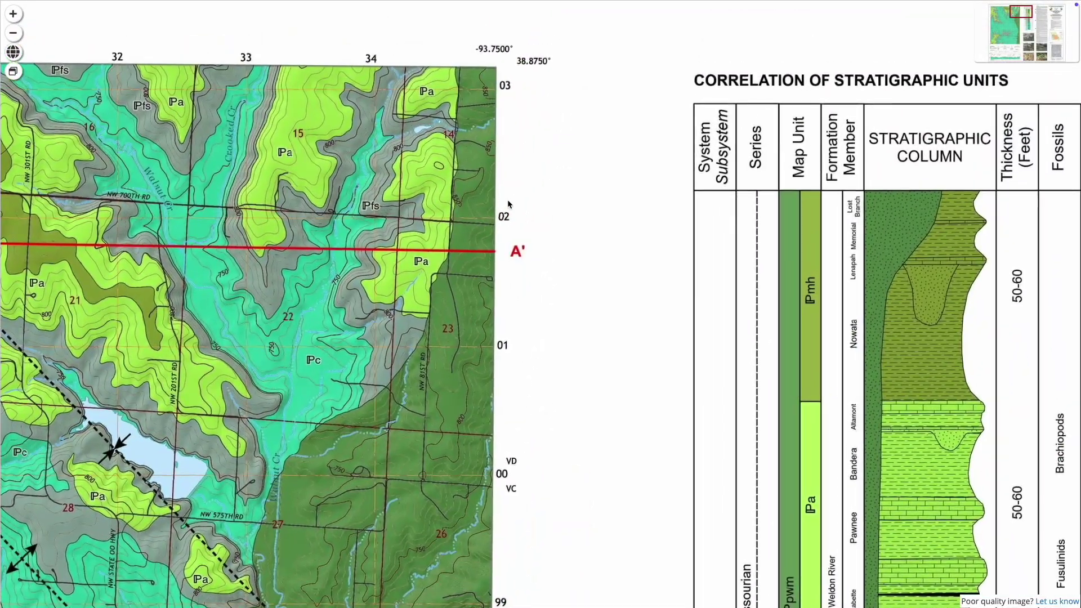
{"action": "left_click_drag", "start_coordinate": [508, 201], "coordinate": [509, 163]}
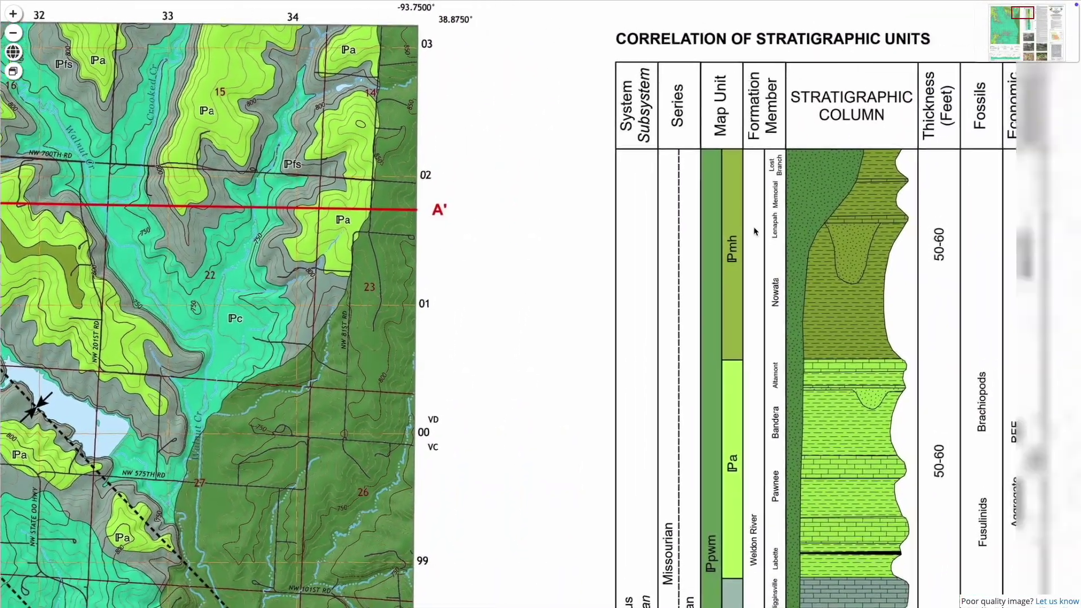
{"action": "left_click_drag", "start_coordinate": [753, 226], "coordinate": [488, 225]}
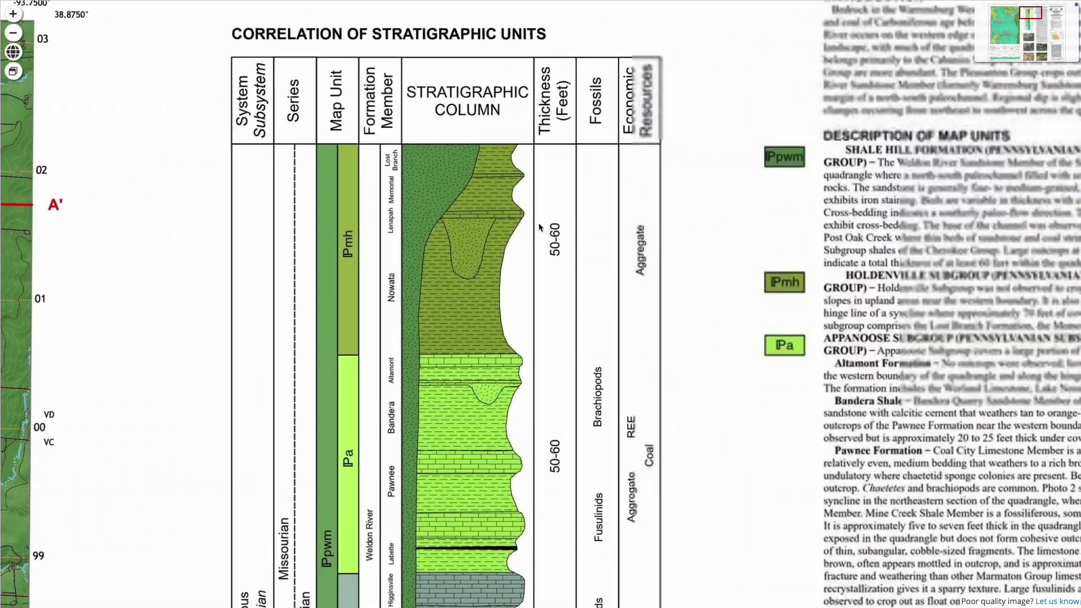
{"action": "left_click_drag", "start_coordinate": [668, 225], "coordinate": [133, 253]}
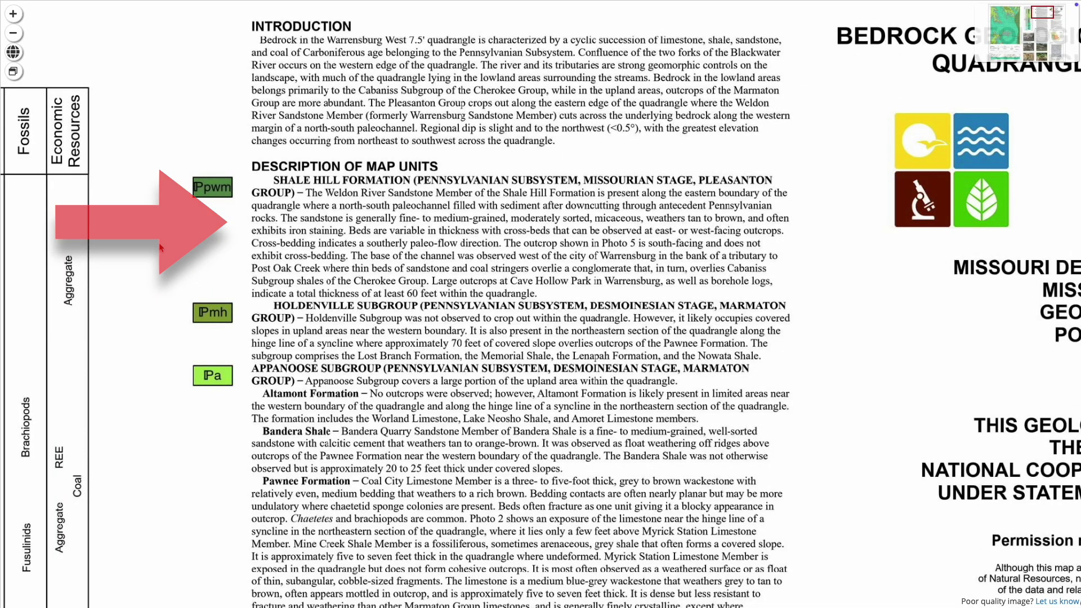
Step: Examine the outcrop photos on the Warrensburg West quadrangle sheet
{"action": "scroll", "coordinate": [110, 512], "scroll_direction": "down", "scroll_amount": 3}
{"action": "scroll", "coordinate": [145, 512], "scroll_direction": "up", "scroll_amount": 5}
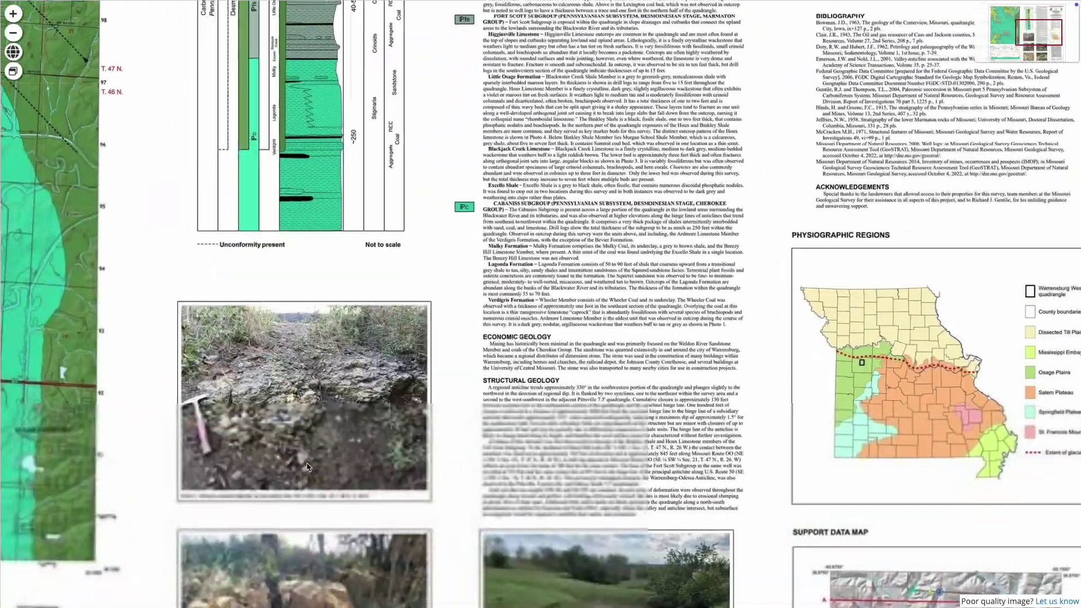
{"action": "left_click_drag", "start_coordinate": [308, 467], "coordinate": [464, 329]}
{"action": "scroll", "coordinate": [488, 377], "scroll_direction": "up", "scroll_amount": 2}
Step: Examine the city of Warrensburg in the southwestern corner of the Warrensburg East quadrangle map
{"action": "scroll", "coordinate": [488, 377], "scroll_direction": "up", "scroll_amount": 1}
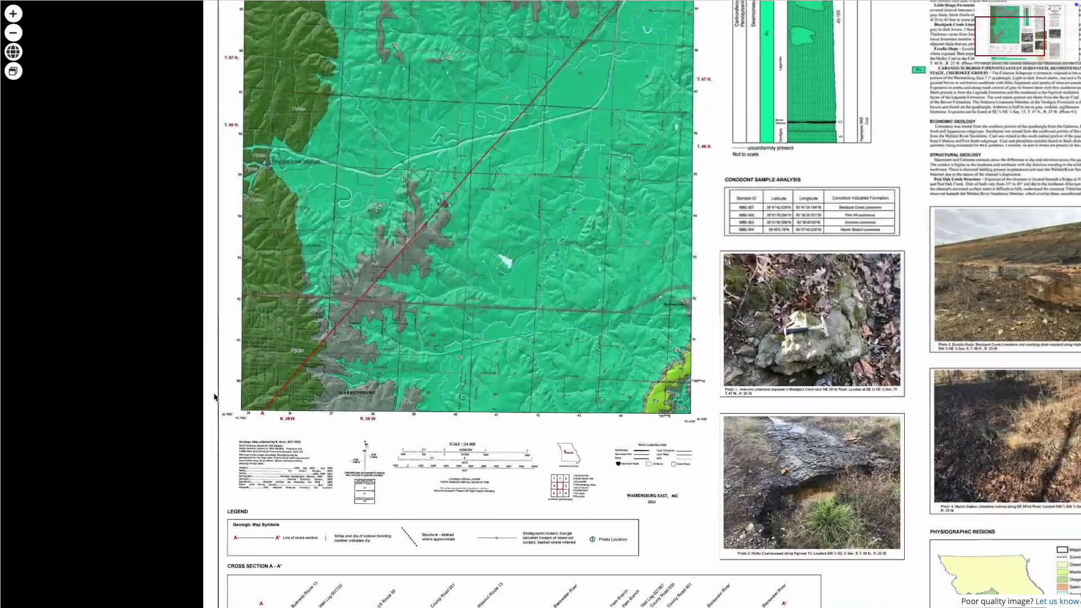
{"action": "scroll", "coordinate": [169, 379], "scroll_direction": "up", "scroll_amount": 4}
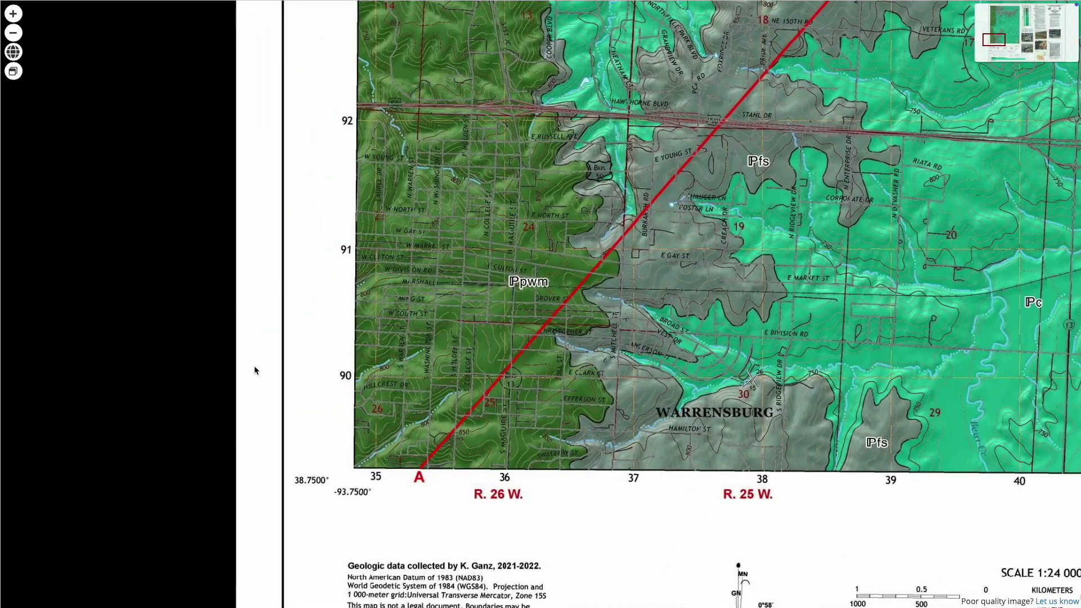
Step: Examine the city of Warrensburg, then the data credits, scale bars and legend below the map on the Warrensburg East sheet
{"action": "scroll", "coordinate": [254, 366], "scroll_direction": "up", "scroll_amount": 2}
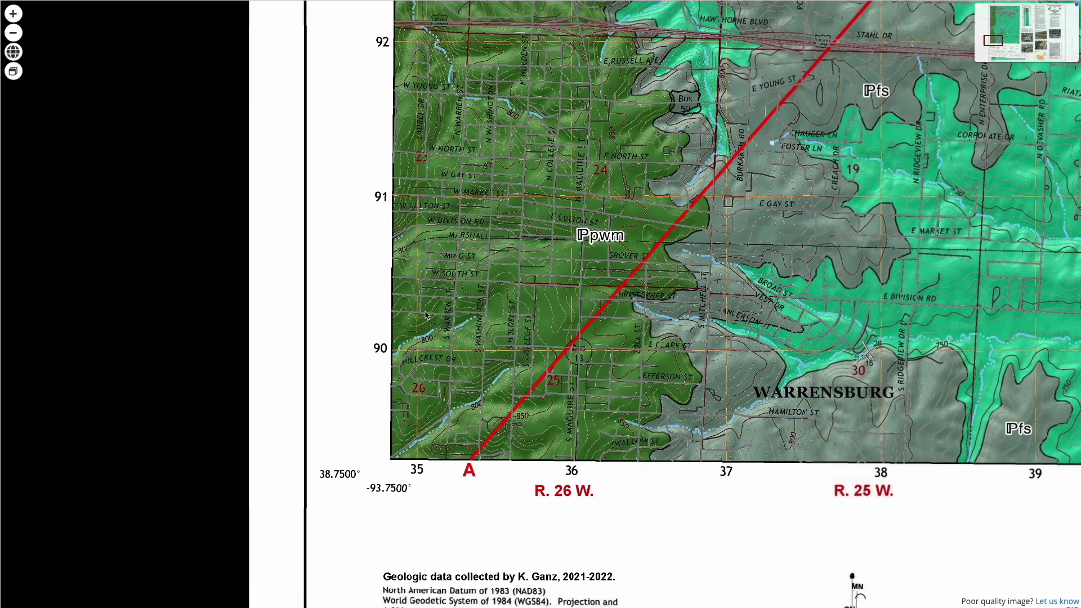
{"action": "left_click_drag", "start_coordinate": [555, 445], "coordinate": [511, 290]}
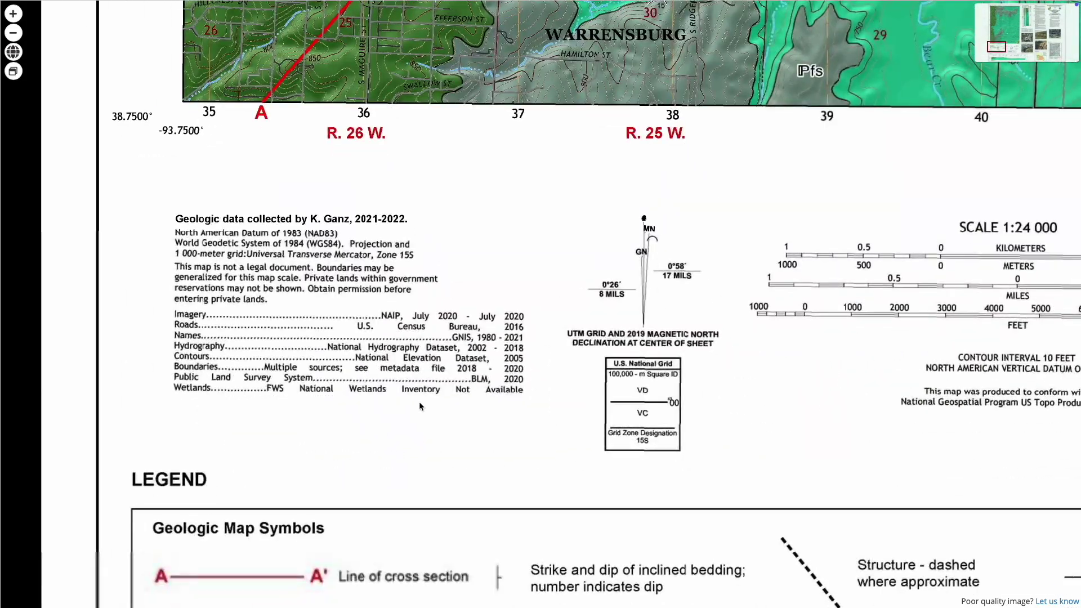
{"action": "left_click_drag", "start_coordinate": [468, 504], "coordinate": [466, 231]}
{"action": "left_click_drag", "start_coordinate": [527, 357], "coordinate": [495, 317]}
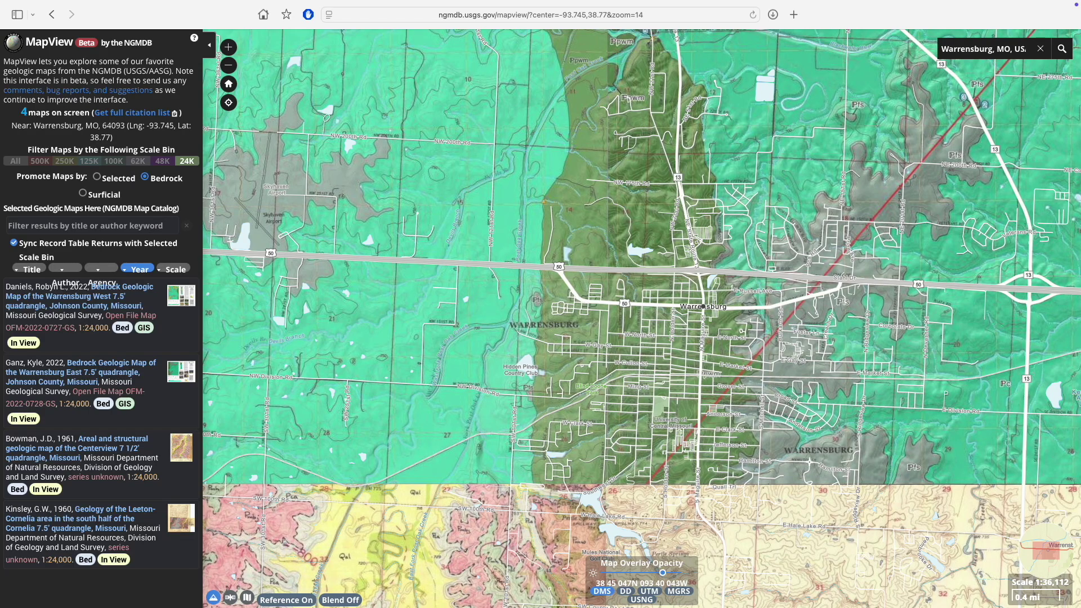
Step: Survey the 24K map coverage in MapView around Warrensburg, Higginsville and the surrounding region of western Missouri
{"action": "scroll", "coordinate": [560, 285], "scroll_direction": "down", "scroll_amount": 8}
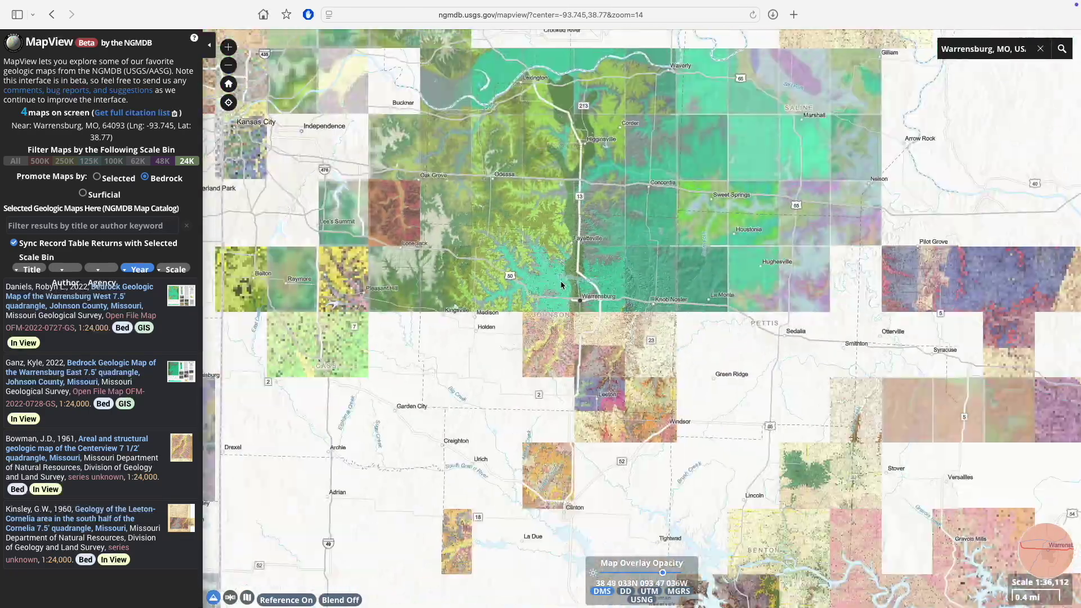
{"action": "left_click_drag", "start_coordinate": [560, 281], "coordinate": [614, 445]}
{"action": "scroll", "coordinate": [610, 429], "scroll_direction": "up", "scroll_amount": 3}
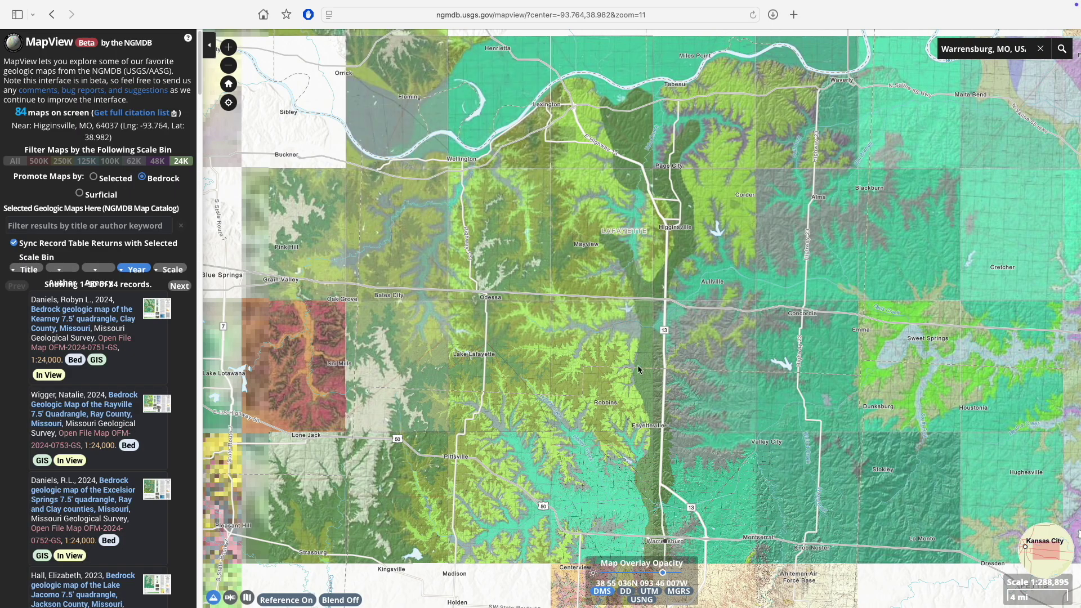
{"action": "scroll", "coordinate": [473, 338], "scroll_direction": "down", "scroll_amount": 3}
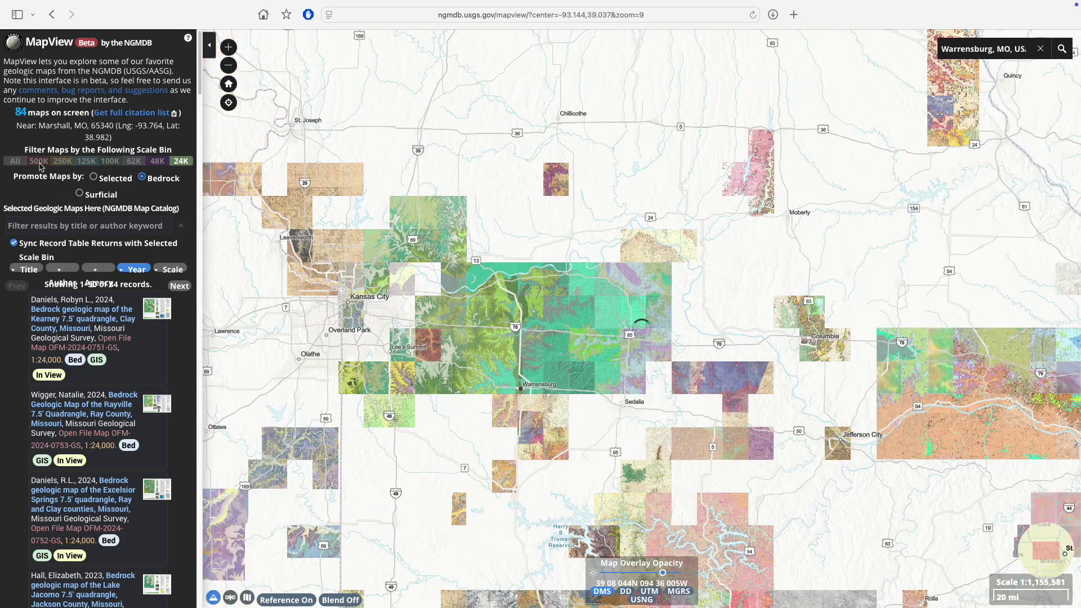
Step: Filter the maps to the 500K scale bin and view the Warrensburg area of Missouri
{"action": "left_click", "coordinate": [39, 161]}
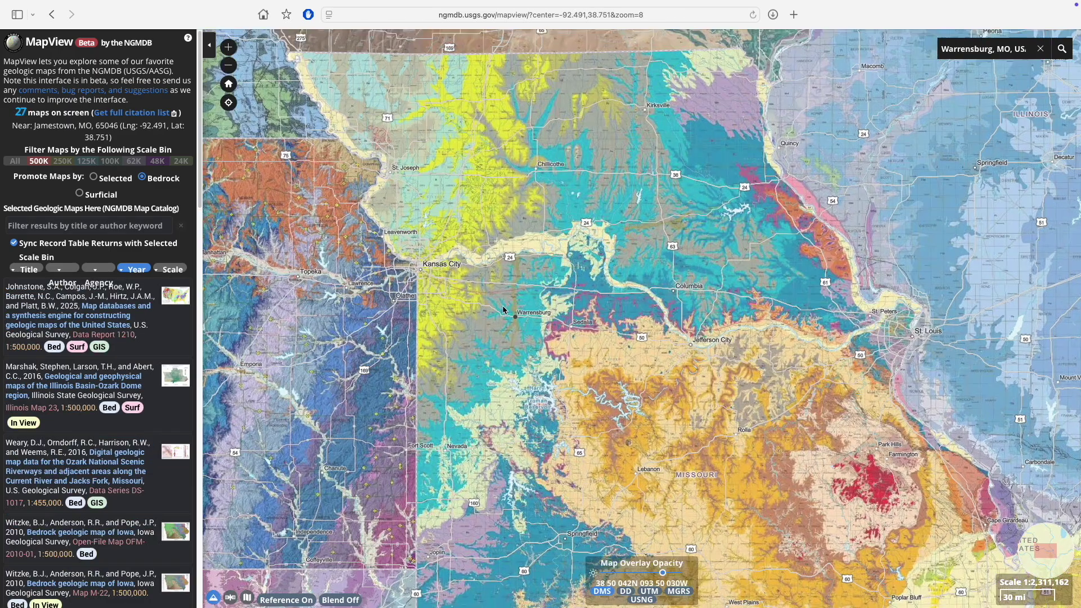
{"action": "scroll", "coordinate": [516, 429], "scroll_direction": "up", "scroll_amount": 2}
{"action": "left_click_drag", "start_coordinate": [495, 312], "coordinate": [529, 307]}
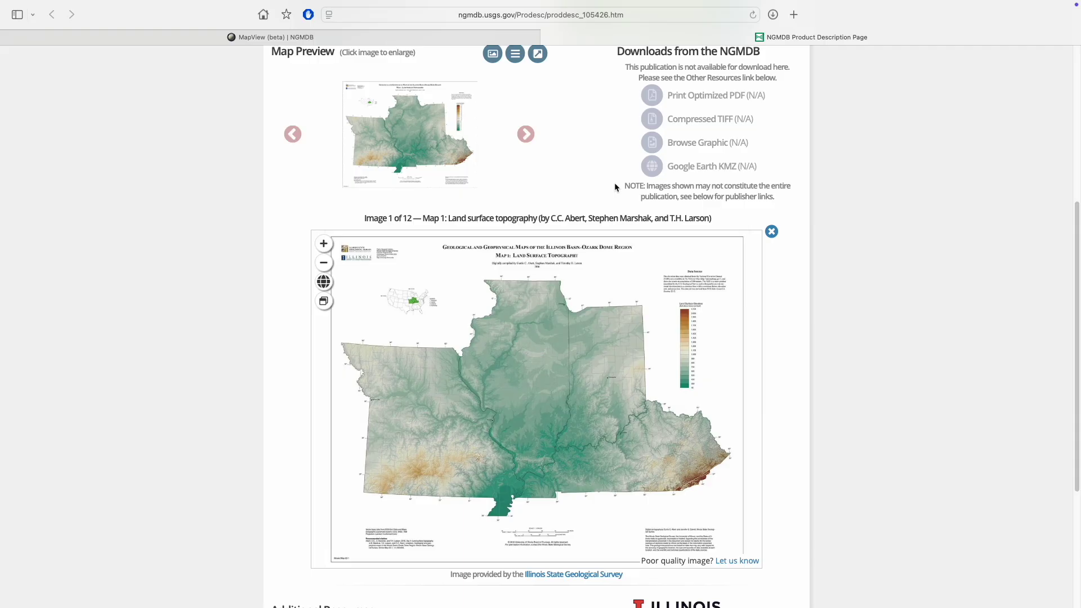
Step: Page through the Illinois Basin-Ozark Dome Region map previews, from bedrock topography past magnetic anomaly and back to surficial geology
{"action": "left_click", "coordinate": [526, 134]}
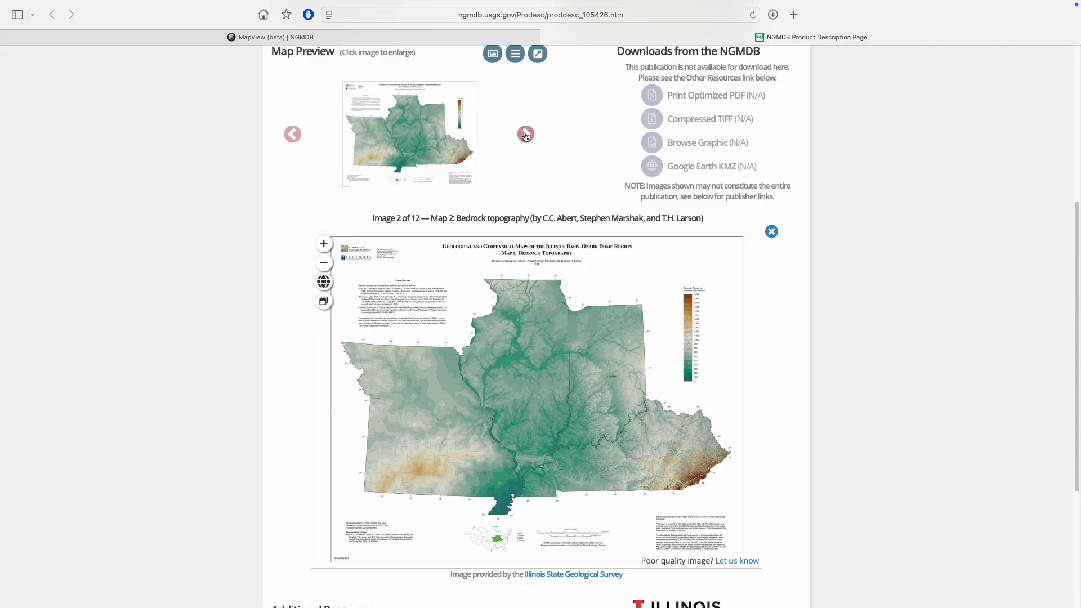
{"action": "left_click", "coordinate": [525, 134]}
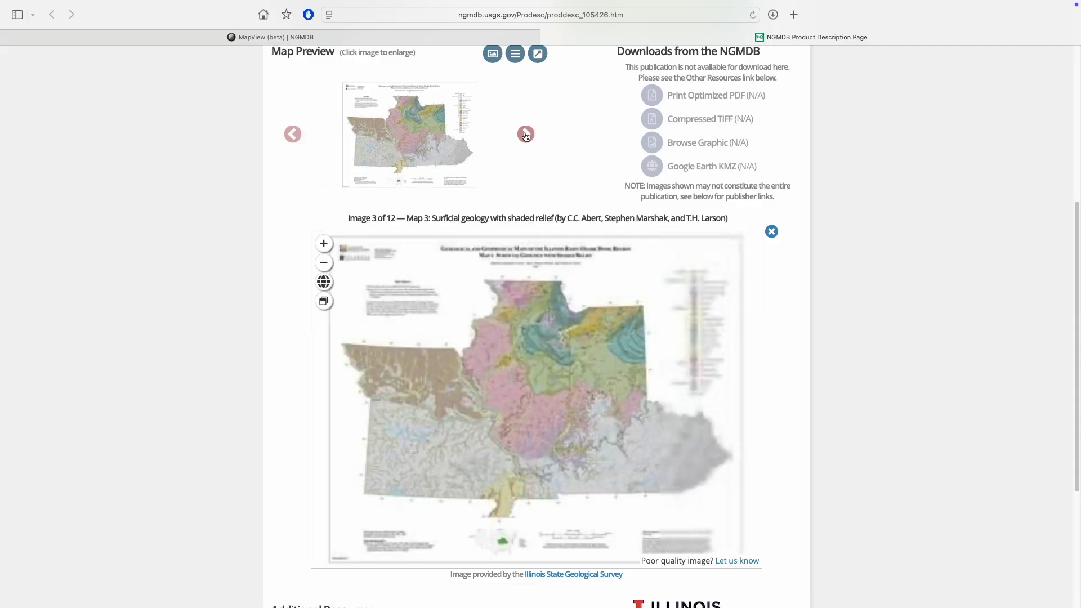
{"action": "left_click", "coordinate": [526, 134]}
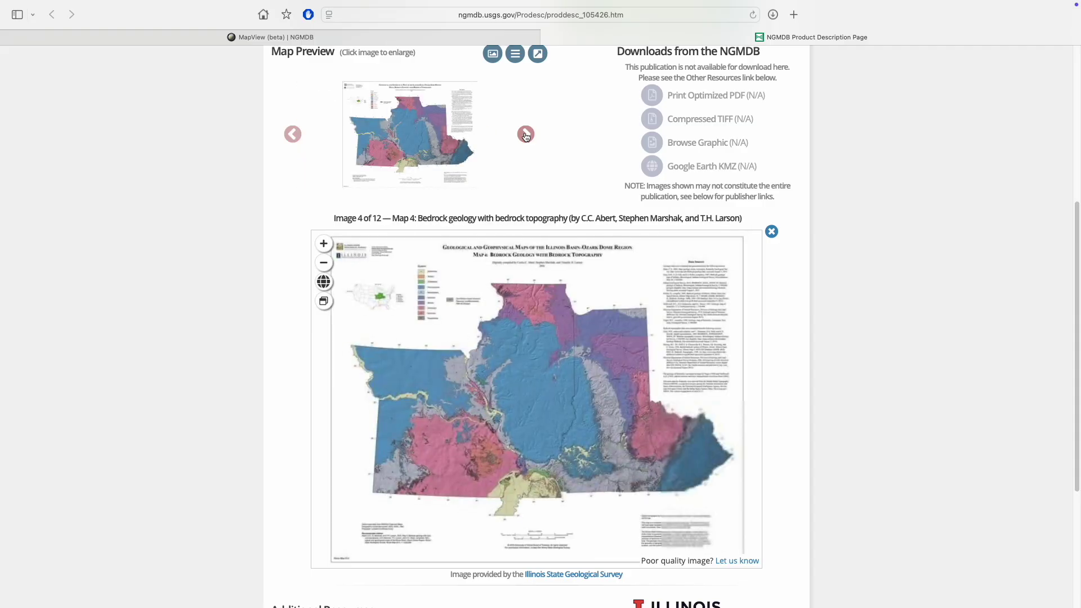
{"action": "left_click", "coordinate": [525, 134]}
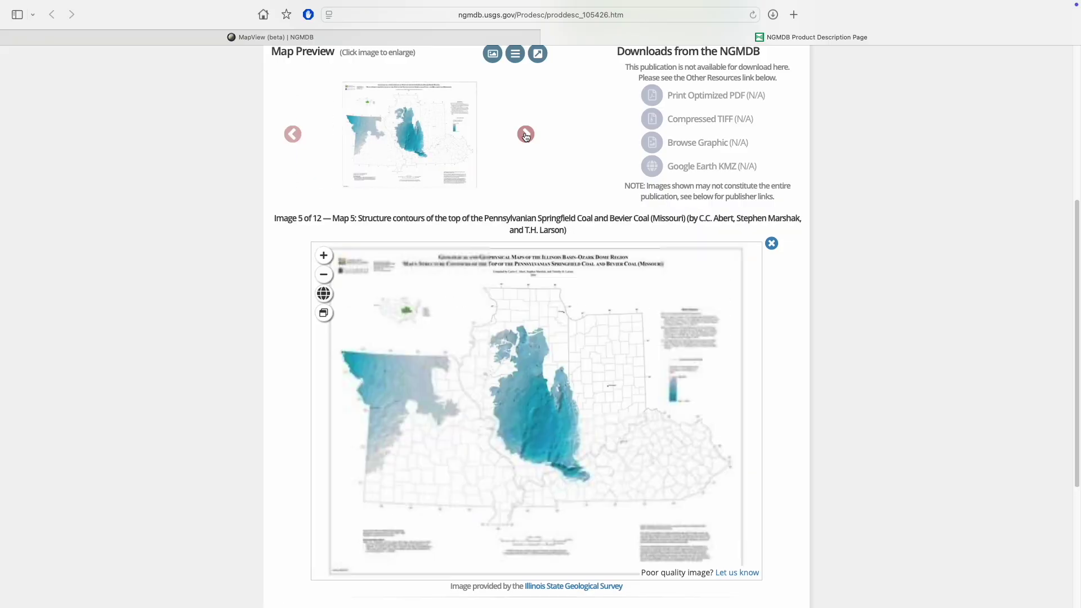
{"action": "left_click", "coordinate": [526, 134]}
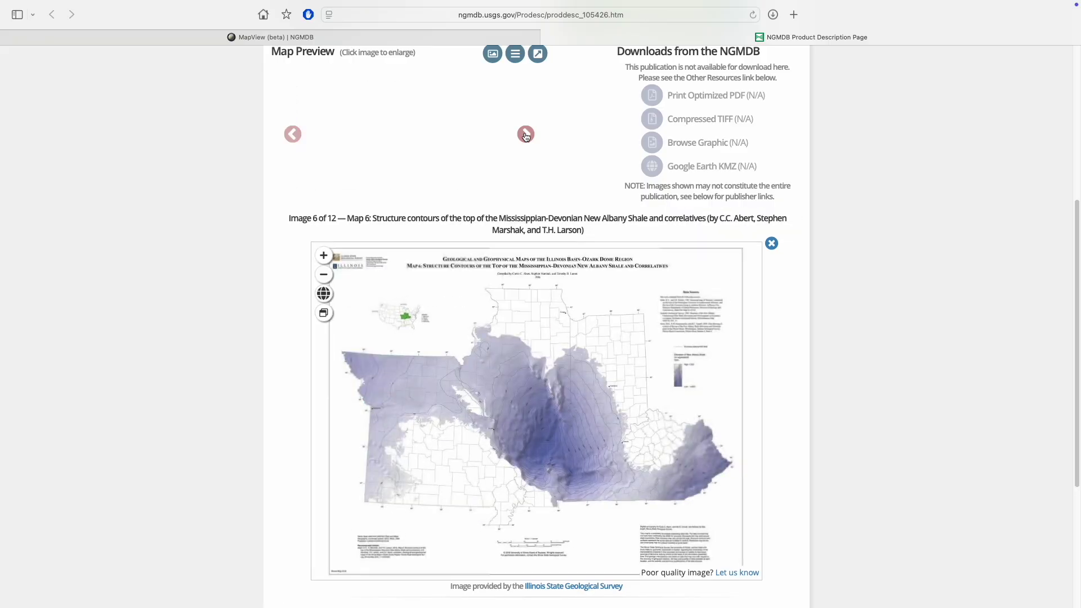
{"action": "left_click", "coordinate": [526, 134]}
{"action": "left_click", "coordinate": [525, 134]}
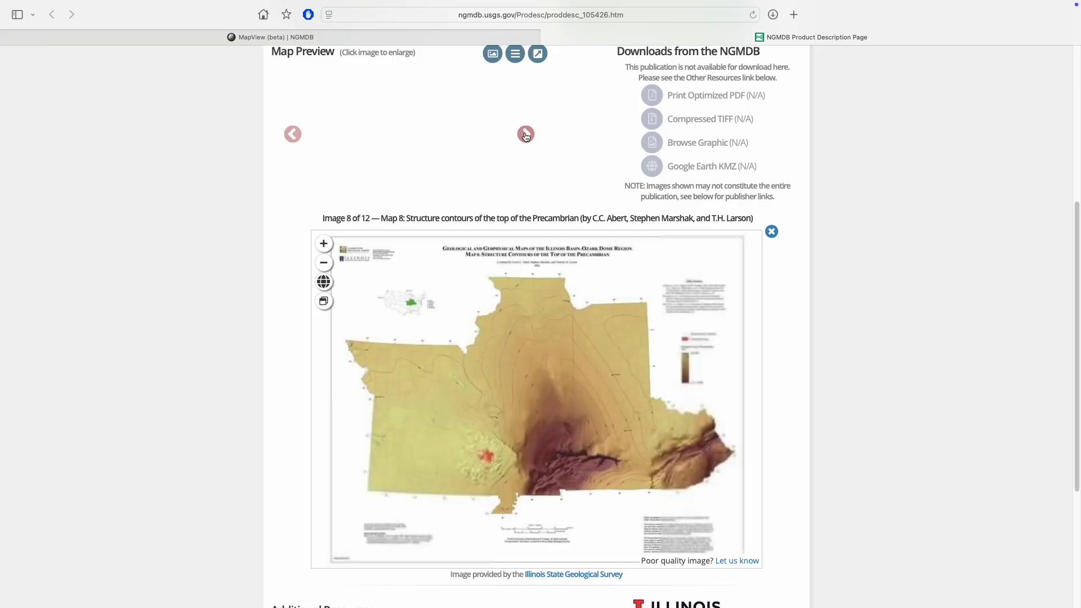
{"action": "left_click", "coordinate": [525, 134]}
{"action": "left_click", "coordinate": [526, 134]}
{"action": "left_click", "coordinate": [525, 134]}
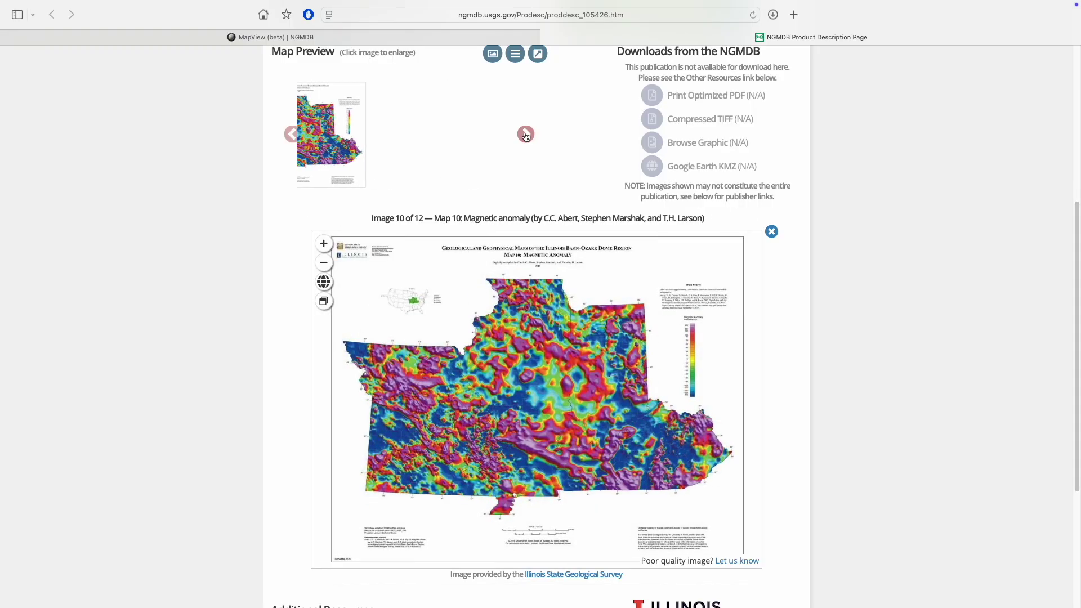
{"action": "left_click", "coordinate": [525, 134]}
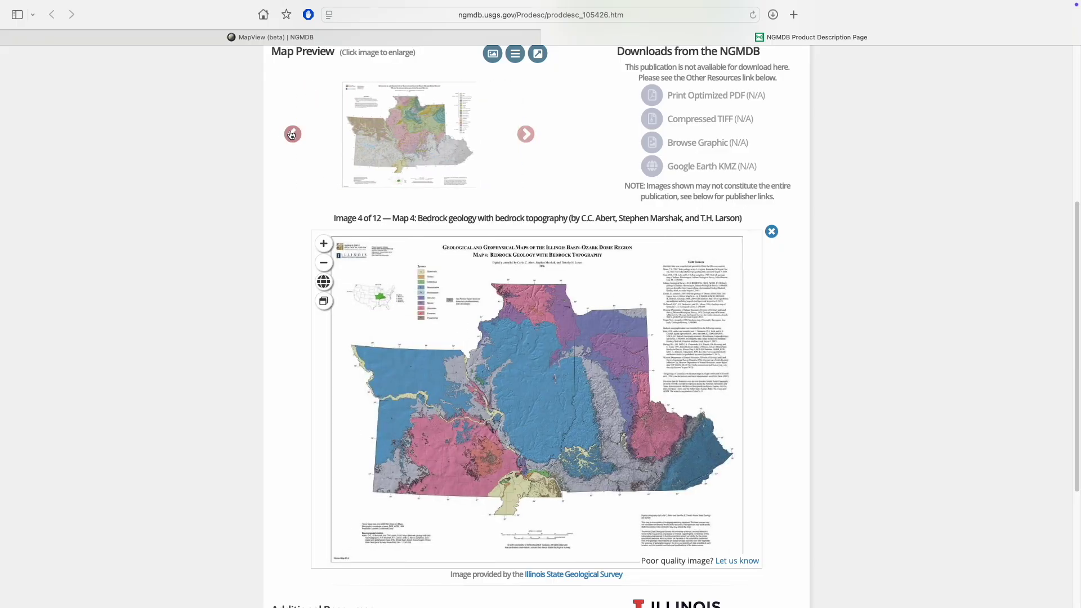
{"action": "left_click", "coordinate": [293, 134]}
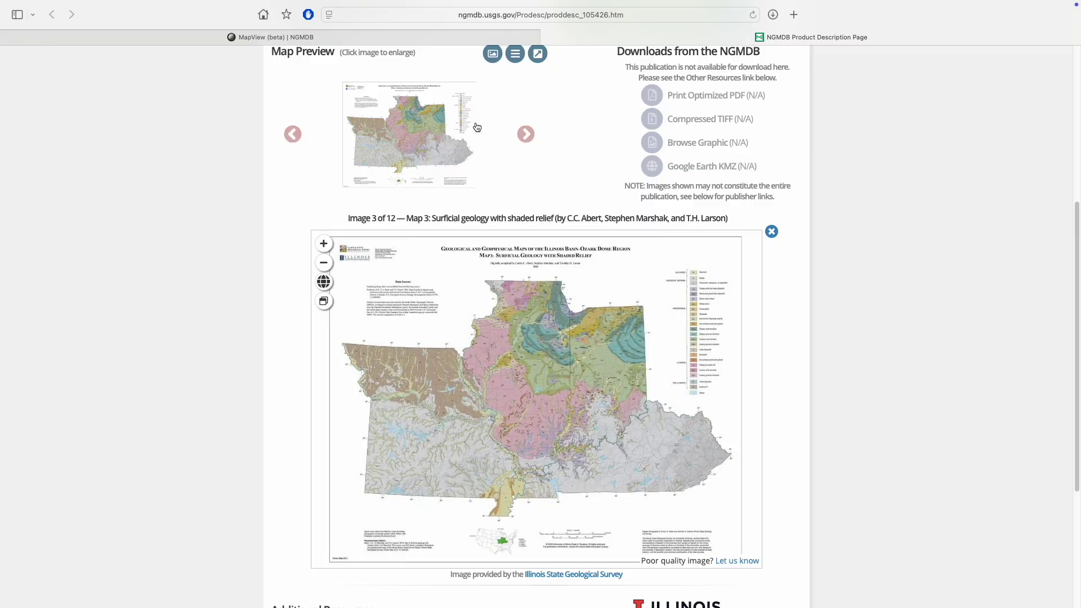
{"action": "left_click", "coordinate": [536, 138]}
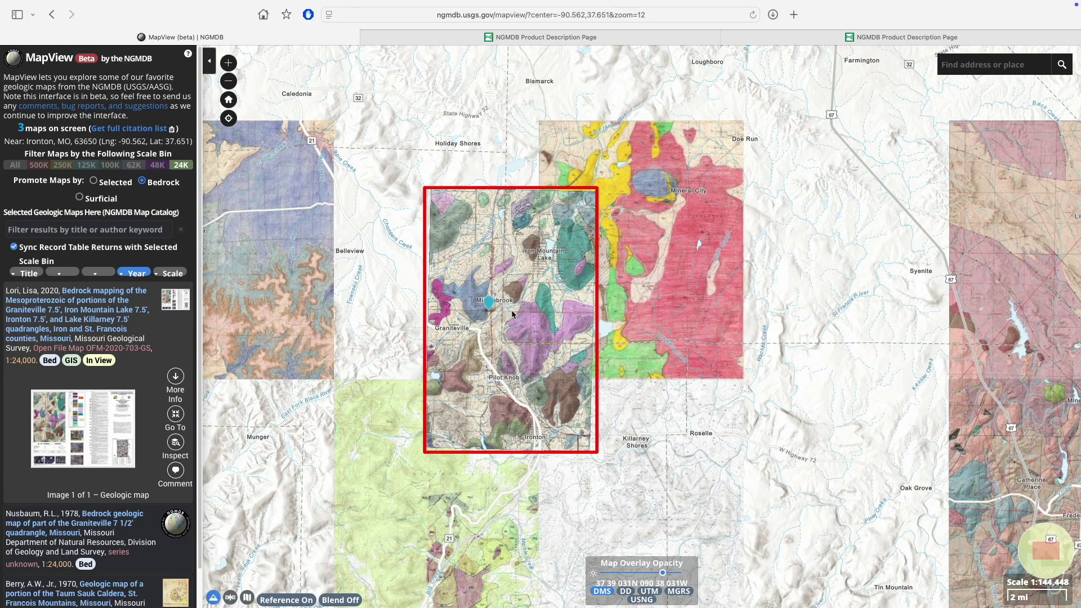
Step: Select the 2020 Mesoproterozoic bedrock map near Ironton in MapView and examine its sheet preview on the product page
{"action": "left_click", "coordinate": [571, 310]}
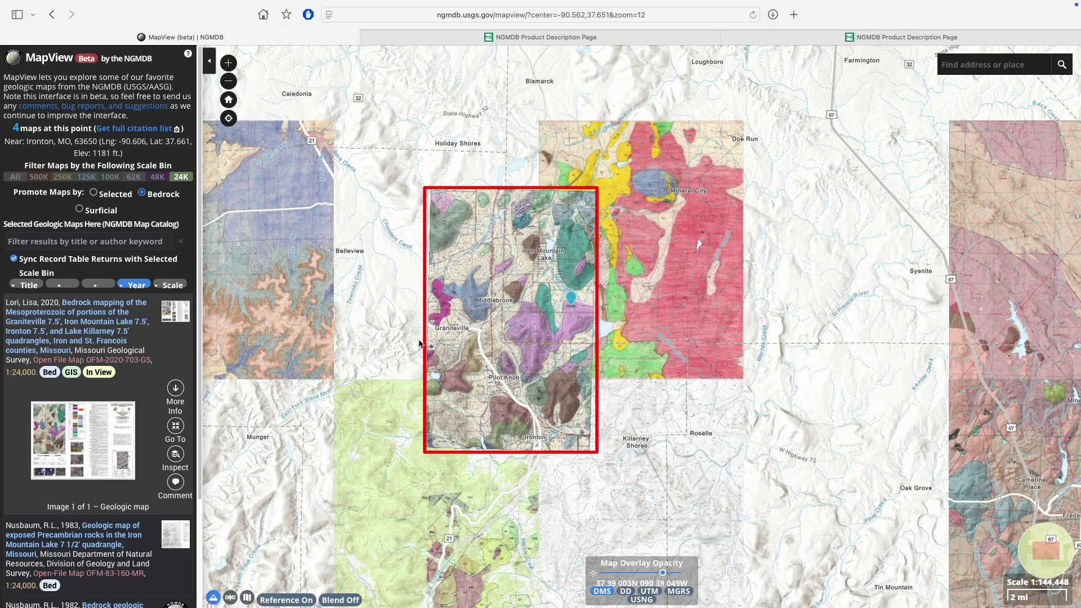
{"action": "left_click", "coordinate": [668, 37]}
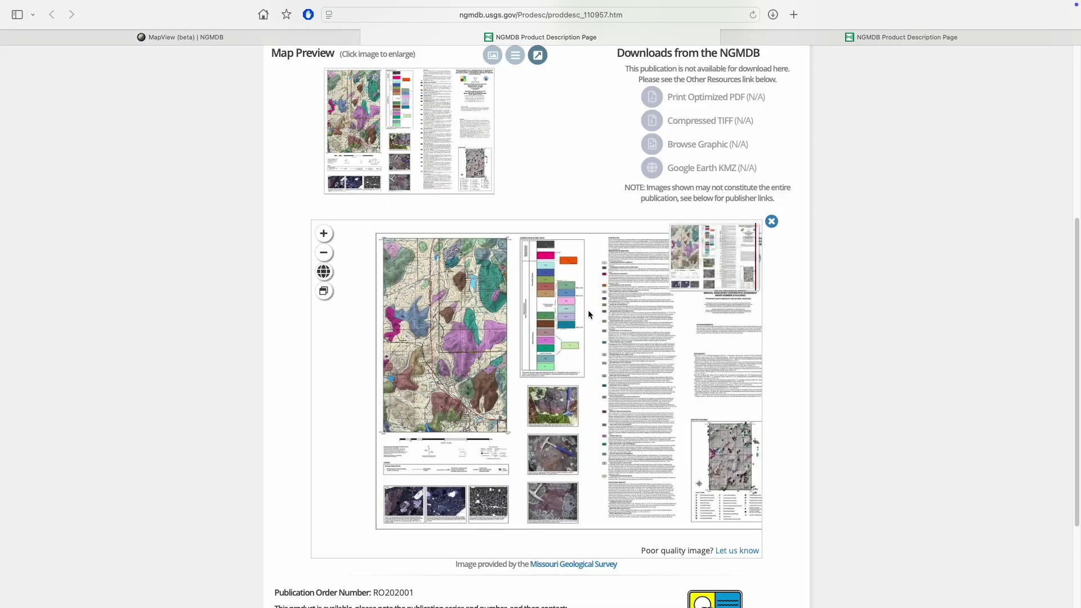
{"action": "scroll", "coordinate": [644, 355], "scroll_direction": "up", "scroll_amount": 5}
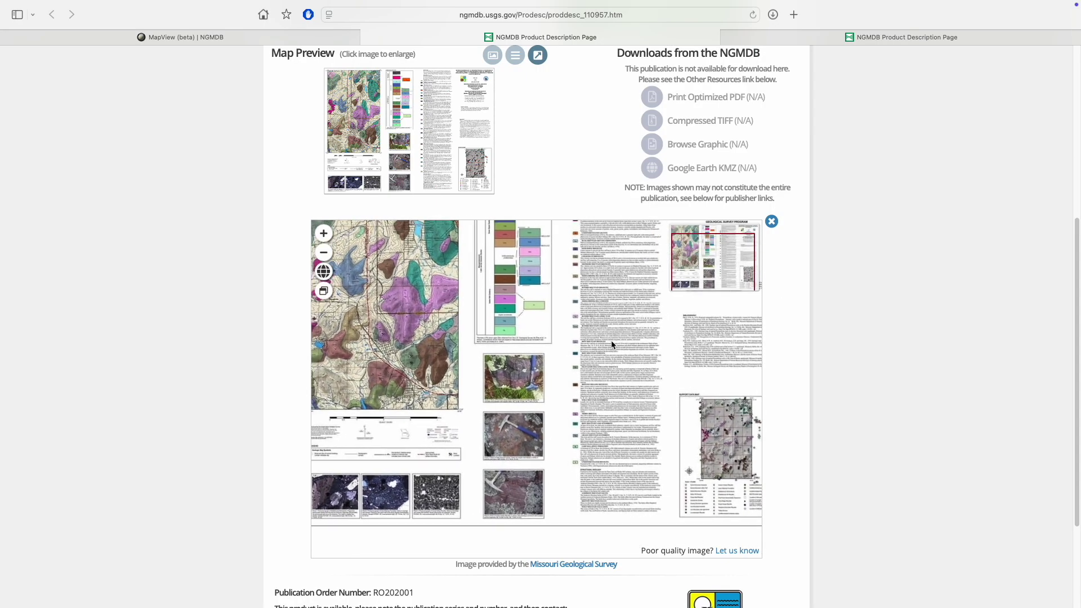
{"action": "scroll", "coordinate": [561, 412], "scroll_direction": "up", "scroll_amount": 3}
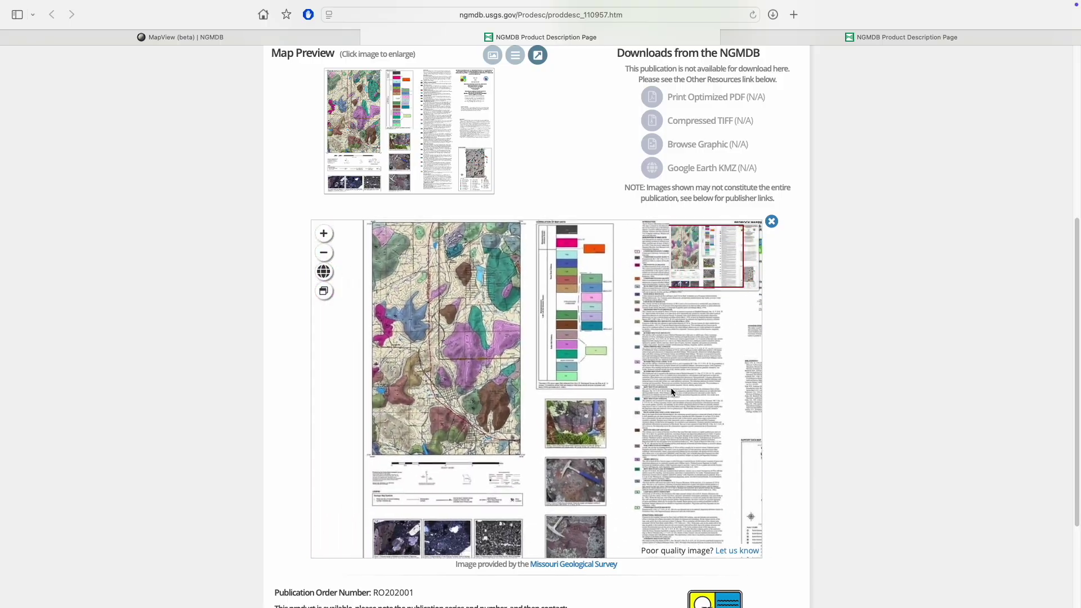
Step: Select the 1978 Iron Mountain Lake quadrangle map in MapView and examine its hand-colored sheet on the product page
{"action": "left_click", "coordinate": [295, 37]}
{"action": "left_click", "coordinate": [664, 245]}
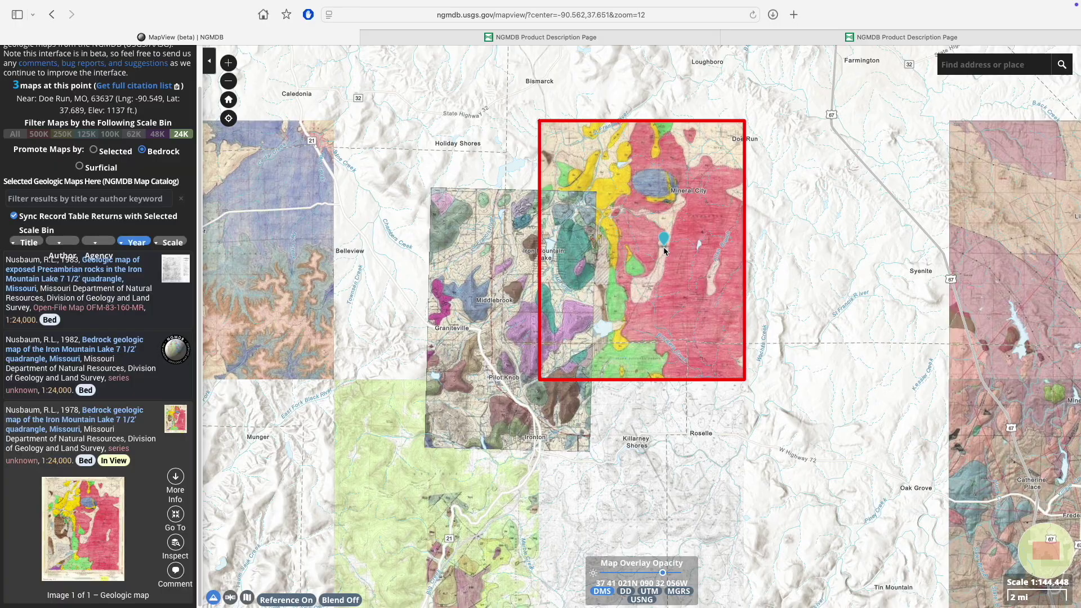
{"action": "left_click", "coordinate": [889, 37]}
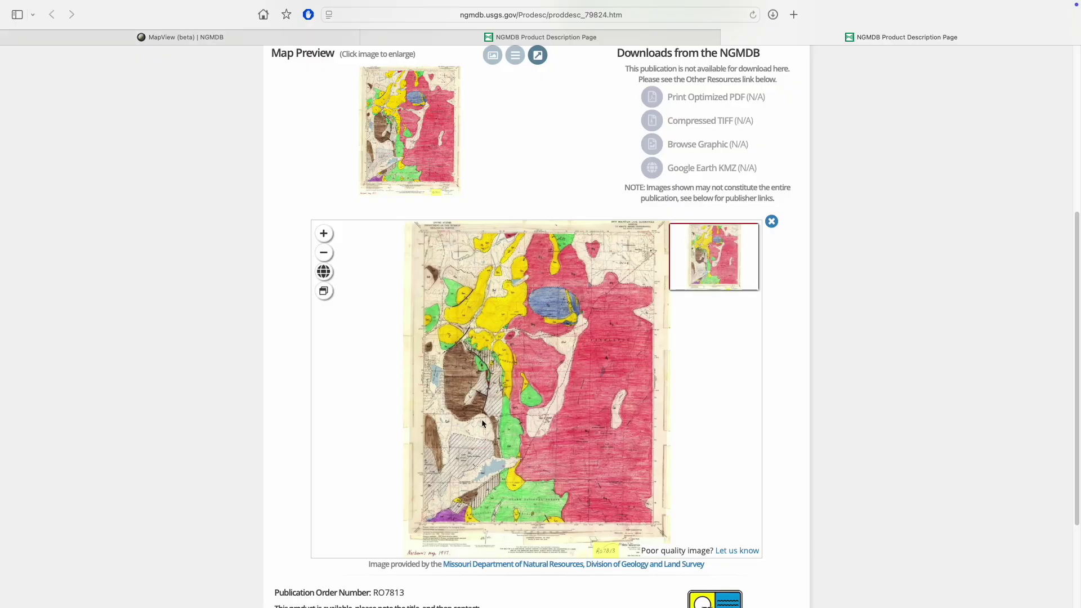
{"action": "scroll", "coordinate": [490, 415], "scroll_direction": "up", "scroll_amount": 5}
{"action": "left_click_drag", "start_coordinate": [552, 353], "coordinate": [538, 452]}
{"action": "left_click_drag", "start_coordinate": [579, 278], "coordinate": [530, 476]}
Step: In MapView, list maps of all scales sorted by year from oldest, and select the 1896 Mine La Motte quadrangle record
{"action": "key", "text": "super+1"}
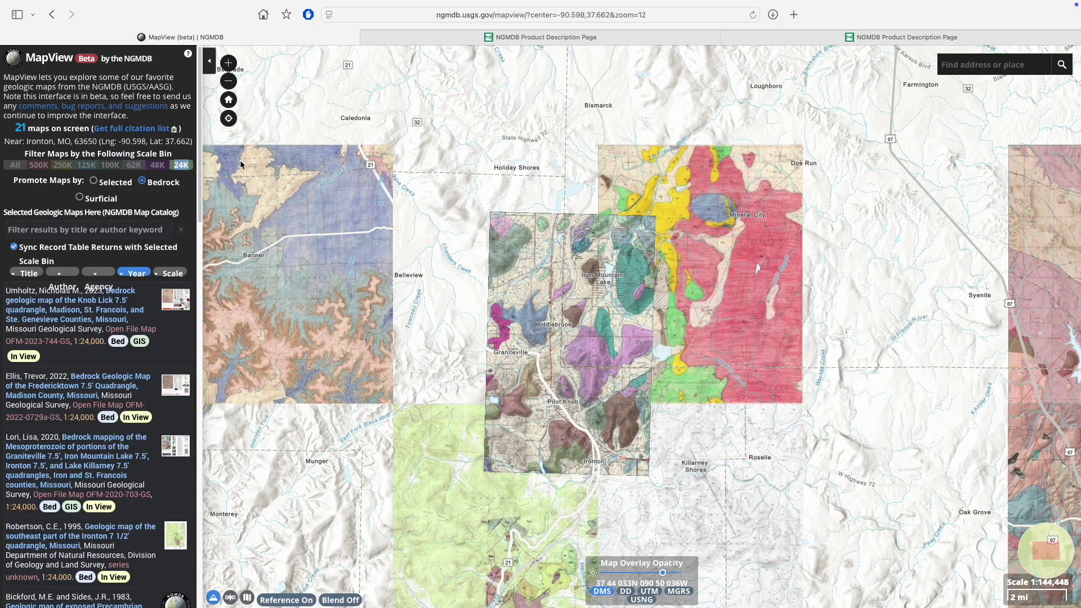
{"action": "left_click", "coordinate": [15, 165]}
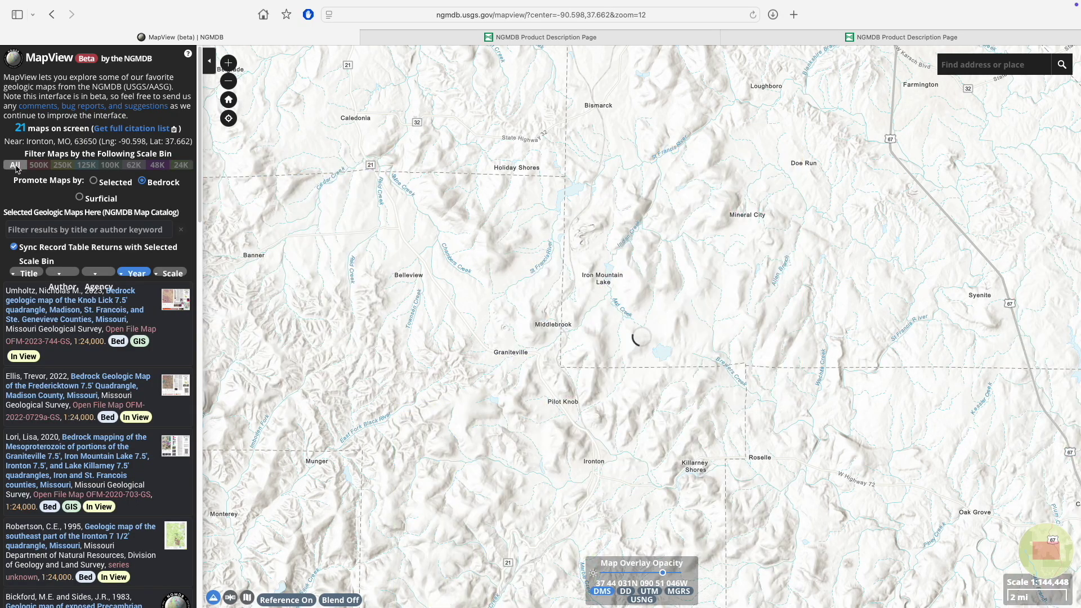
{"action": "left_click", "coordinate": [135, 274]}
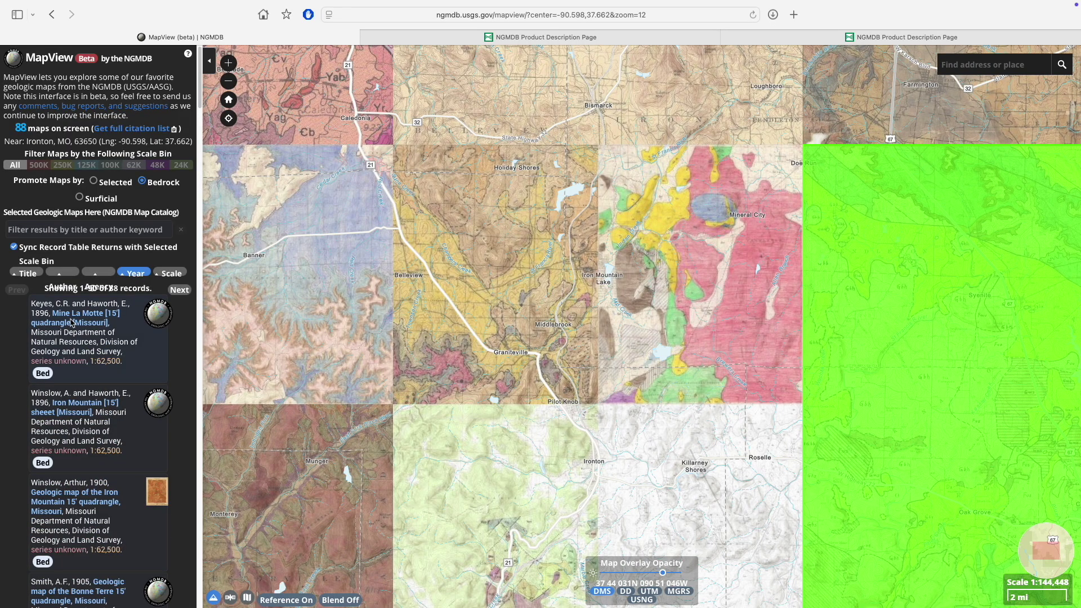
{"action": "left_click", "coordinate": [76, 324]}
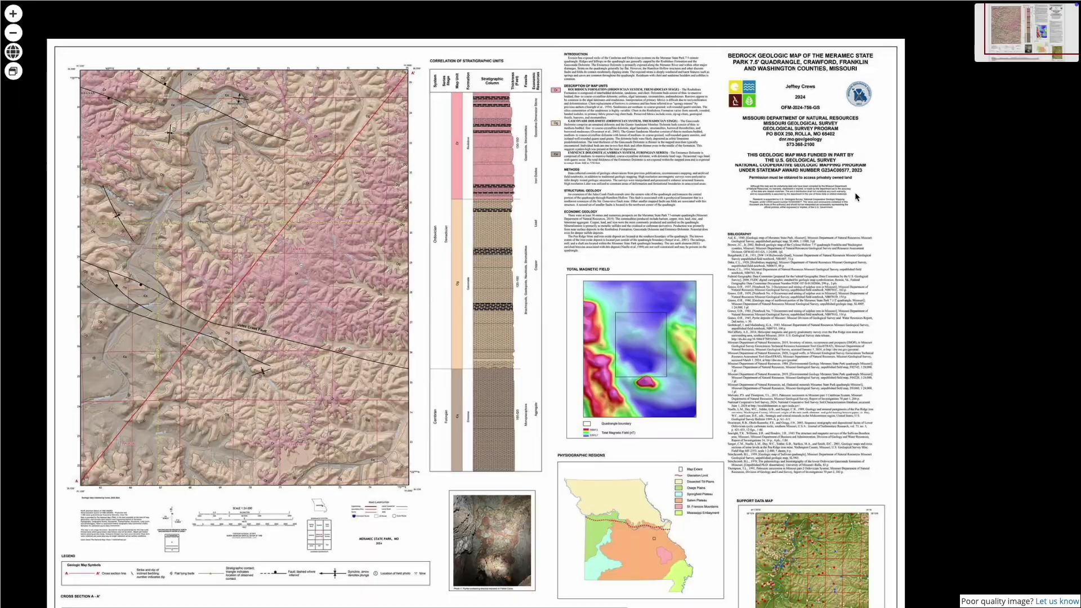
Step: Examine the title block, STATEMAP funding statement, map unit descriptions and support data map on the Meramec State Park quadrangle sheet
{"action": "scroll", "coordinate": [855, 192], "scroll_direction": "up", "scroll_amount": 5}
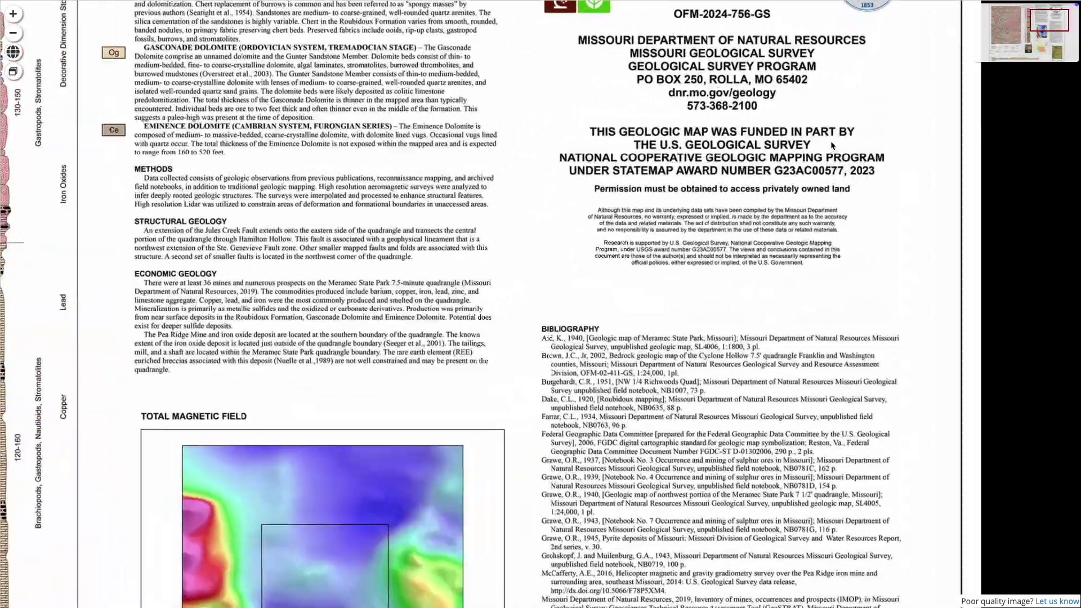
{"action": "scroll", "coordinate": [832, 145], "scroll_direction": "up", "scroll_amount": 5}
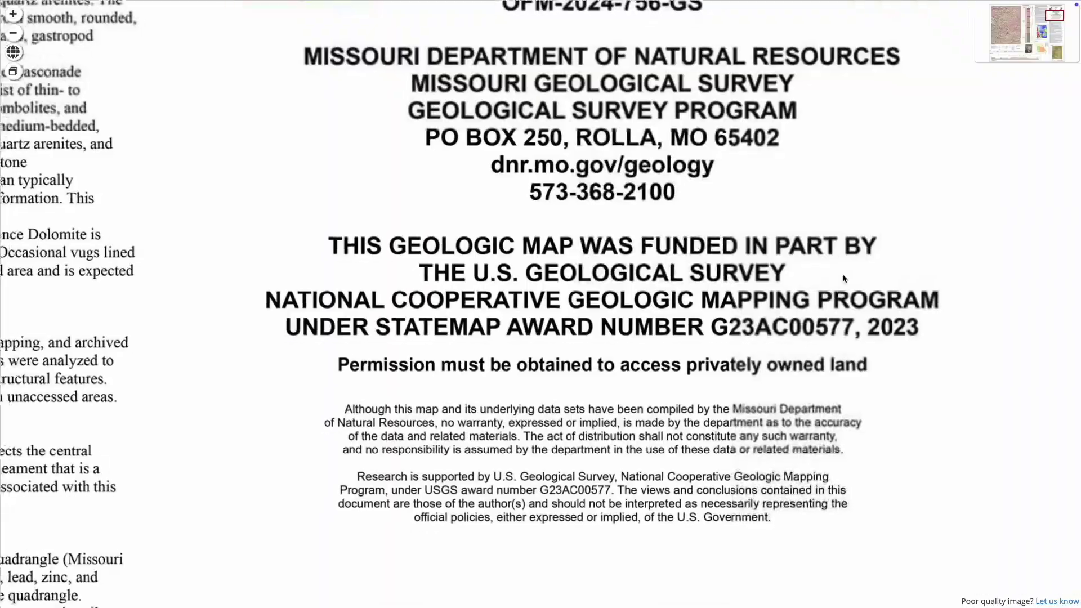
{"action": "scroll", "coordinate": [746, 555], "scroll_direction": "down", "scroll_amount": 5}
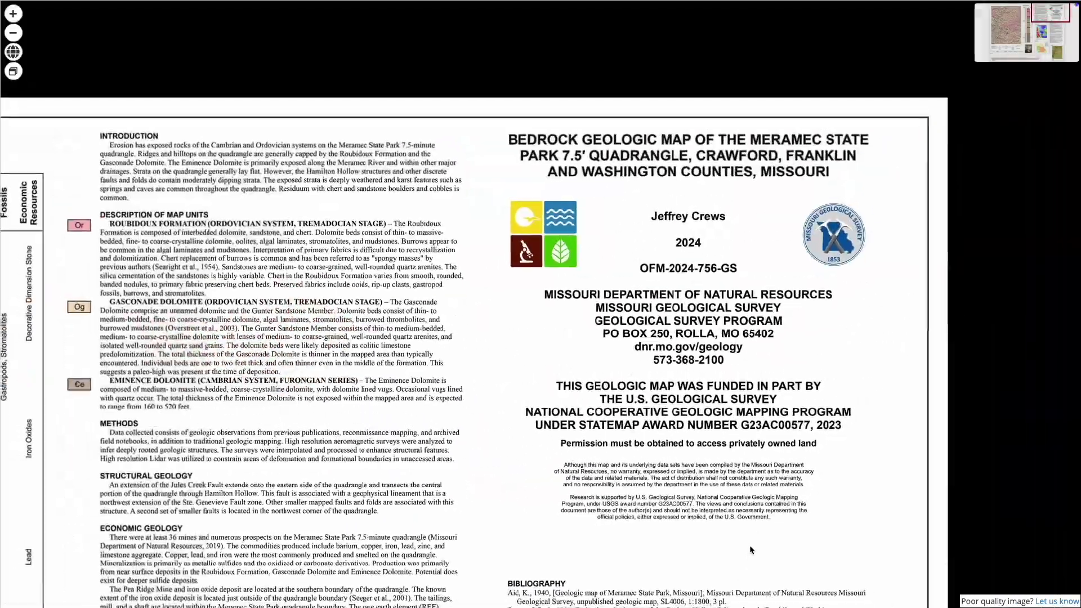
{"action": "left_click_drag", "start_coordinate": [750, 550], "coordinate": [714, 240]}
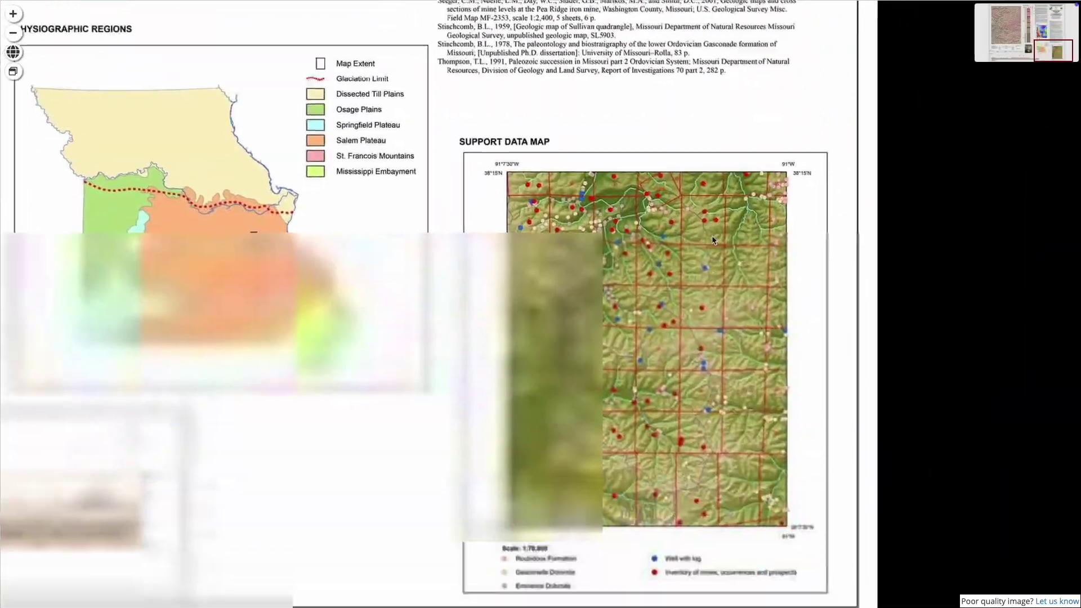
{"action": "scroll", "coordinate": [707, 237], "scroll_direction": "up", "scroll_amount": 1}
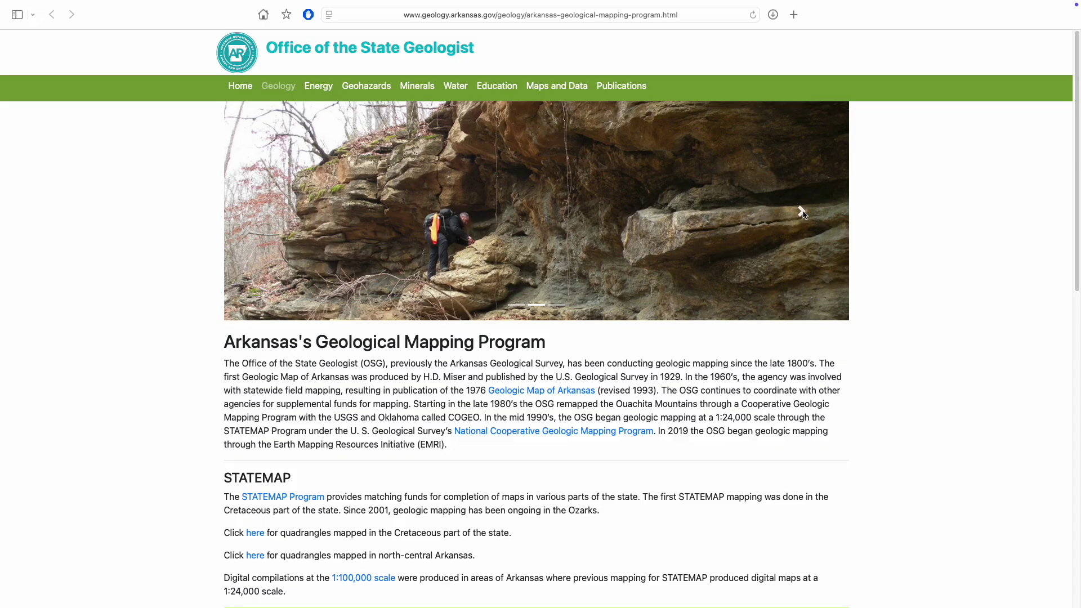
Step: Browse the field photo slideshow on the Arkansas Office of the State Geologist's Geological Mapping Program page
{"action": "left_click", "coordinate": [802, 212]}
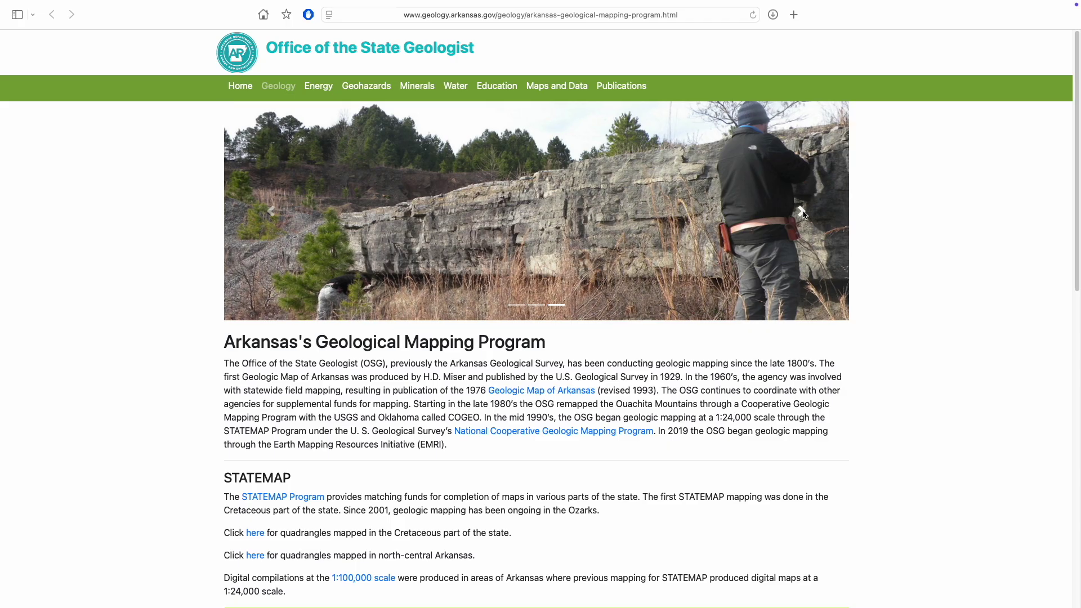
{"action": "left_click", "coordinate": [803, 213]}
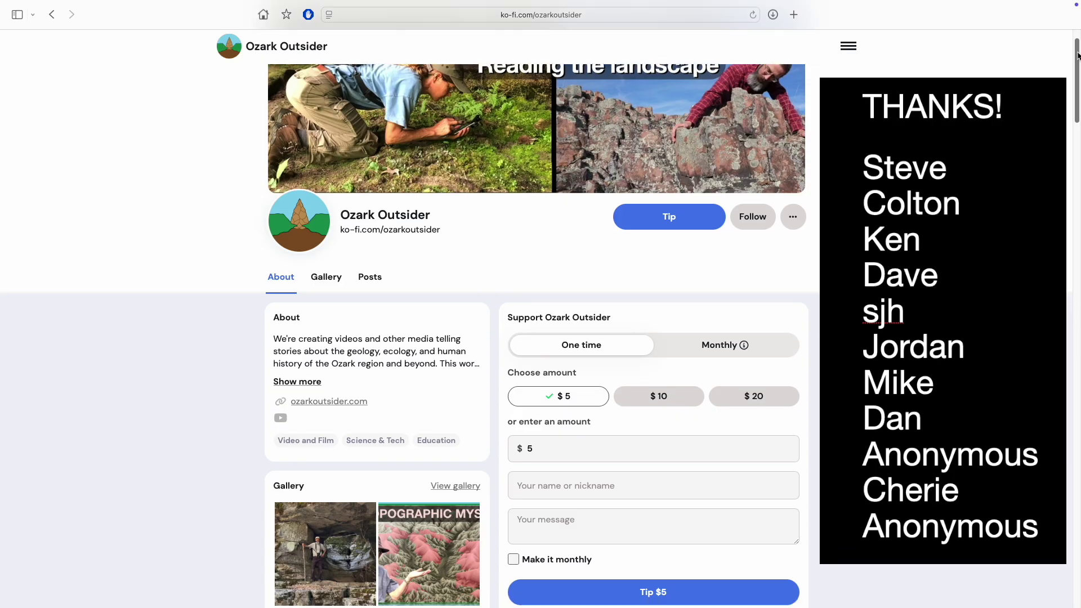
{"action": "left_click_drag", "start_coordinate": [1078, 55], "coordinate": [1077, 203]}
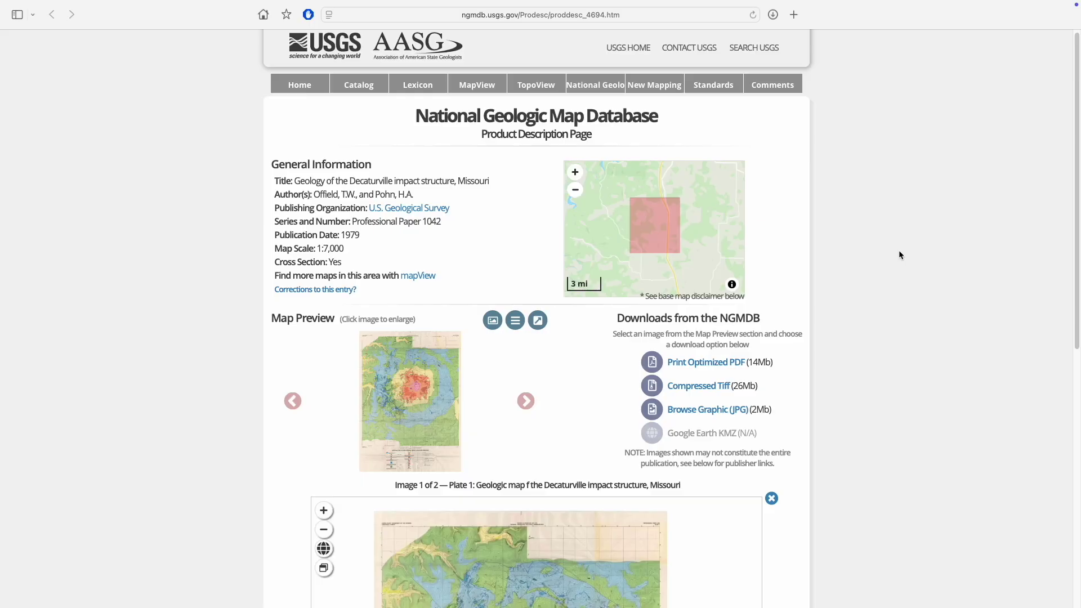
Step: Examine Plate 1, the geologic map of the Decaturville impact structure, in full screen, looking closely at the central rings, and leave full screen
{"action": "scroll", "coordinate": [897, 252], "scroll_direction": "down", "scroll_amount": 1}
{"action": "scroll", "coordinate": [898, 259], "scroll_direction": "down", "scroll_amount": 3}
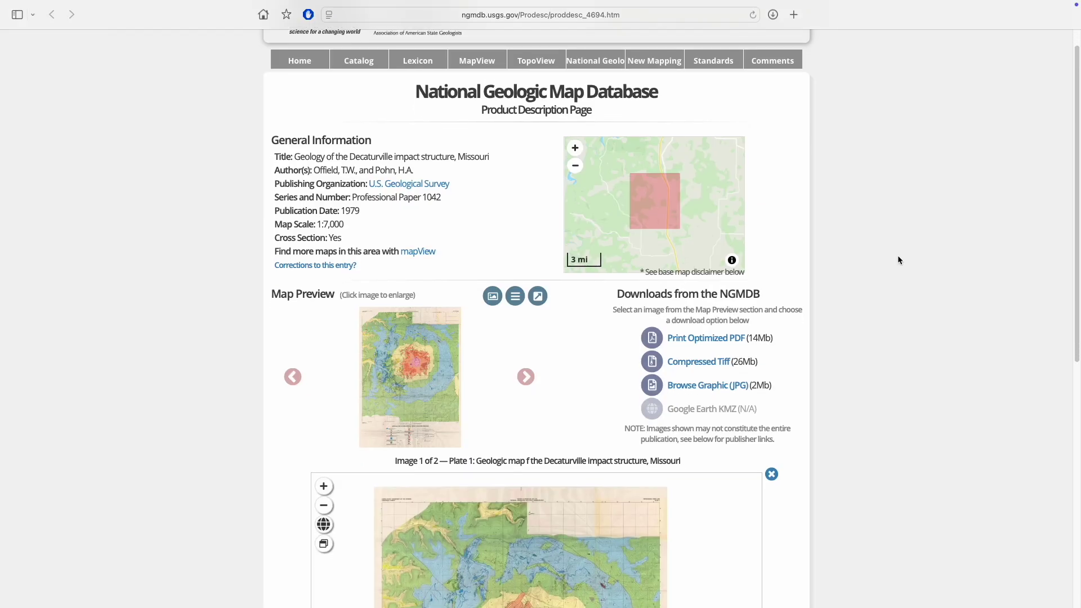
{"action": "scroll", "coordinate": [898, 255], "scroll_direction": "down", "scroll_amount": 4}
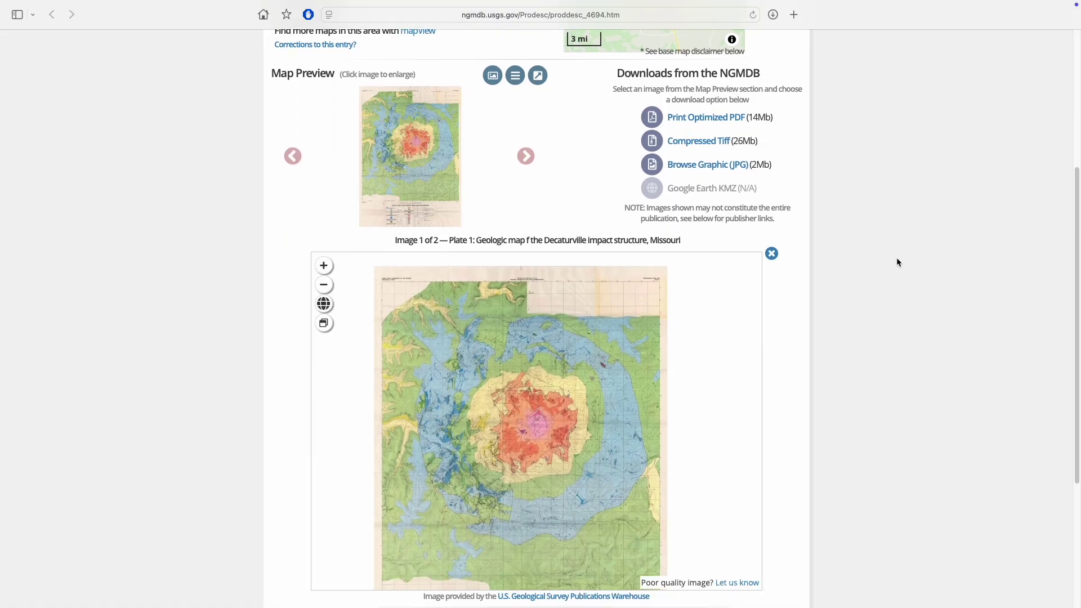
{"action": "scroll", "coordinate": [897, 262], "scroll_direction": "down", "scroll_amount": 1}
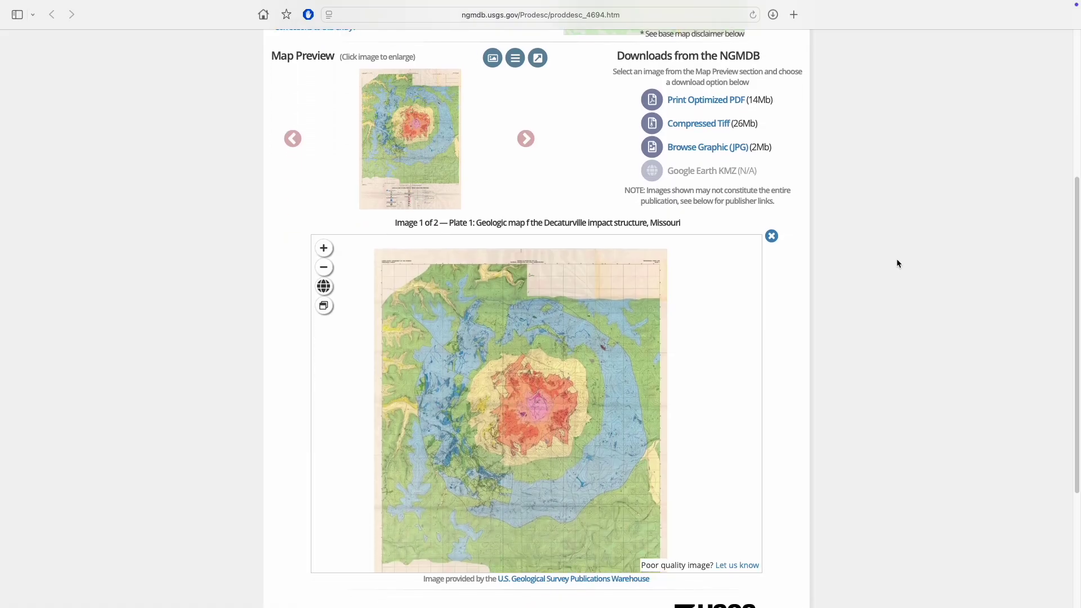
{"action": "left_click", "coordinate": [322, 307]}
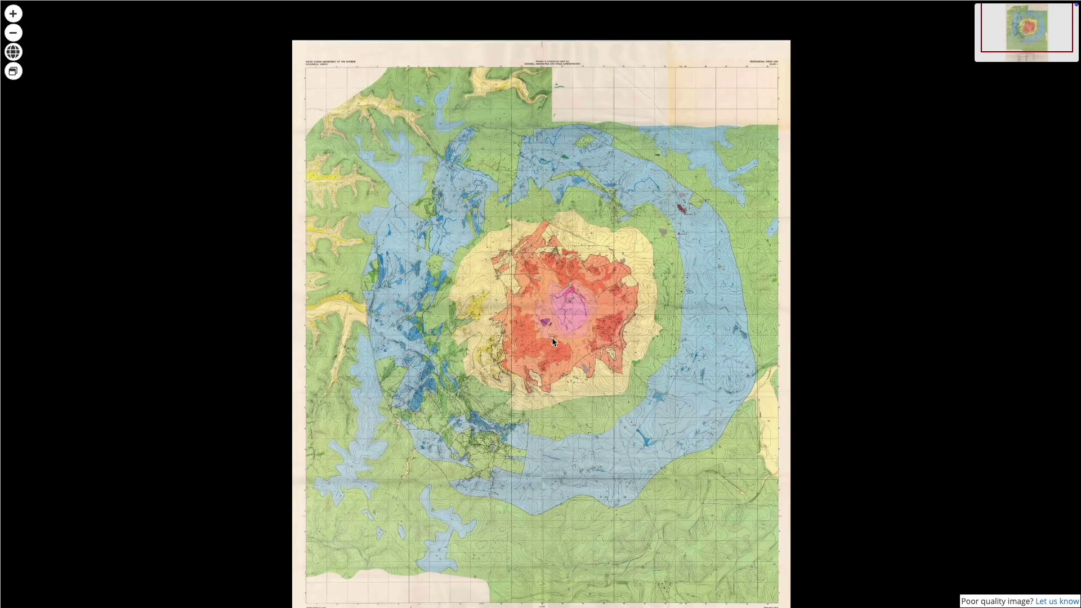
{"action": "scroll", "coordinate": [556, 341], "scroll_direction": "up", "scroll_amount": 2}
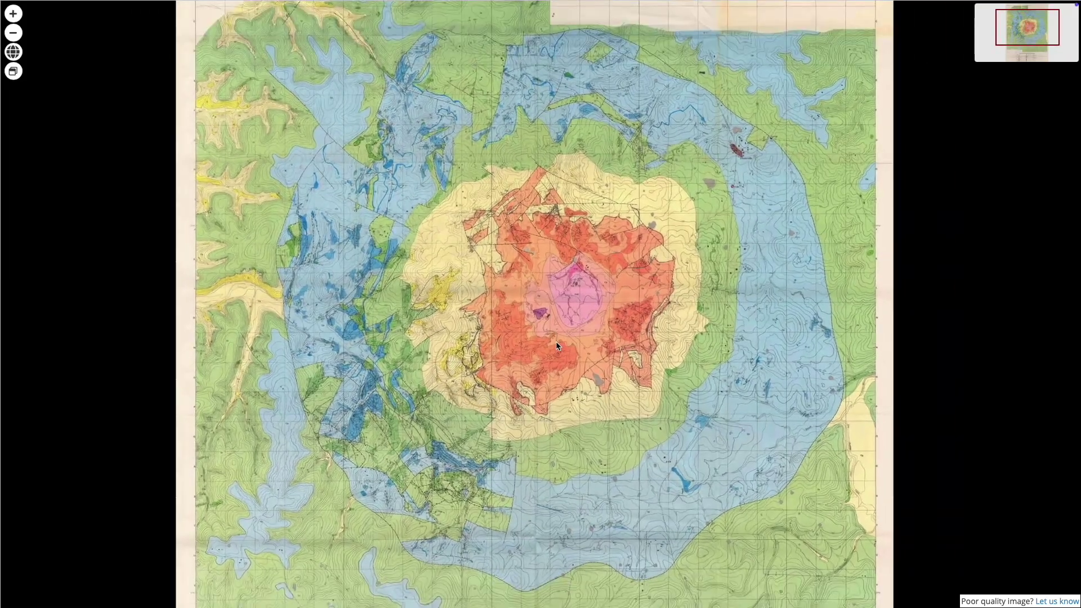
{"action": "scroll", "coordinate": [556, 341], "scroll_direction": "up", "scroll_amount": 1}
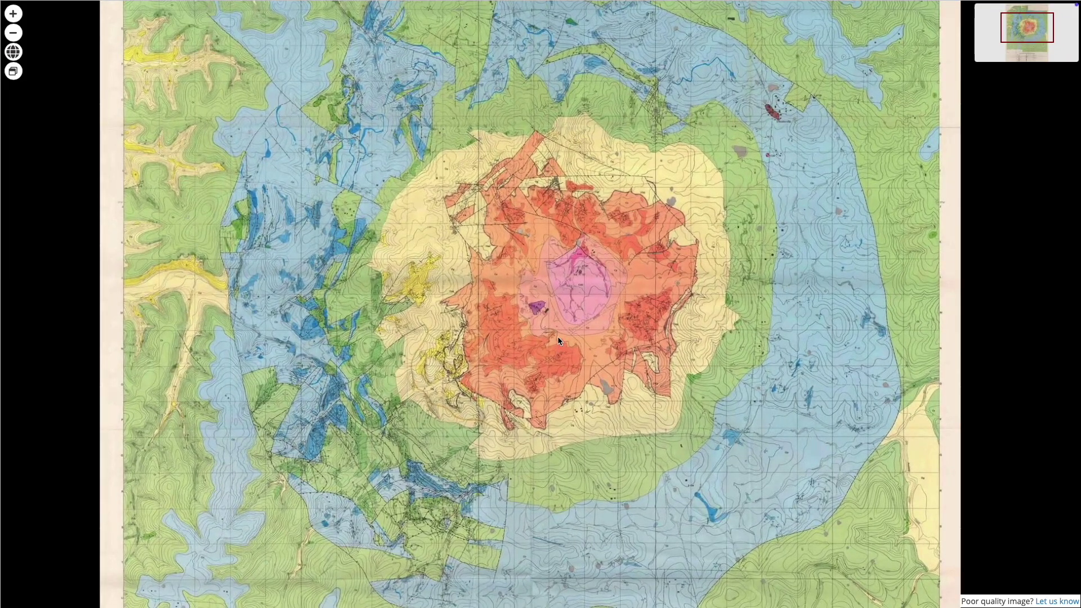
{"action": "left_click", "coordinate": [13, 71]}
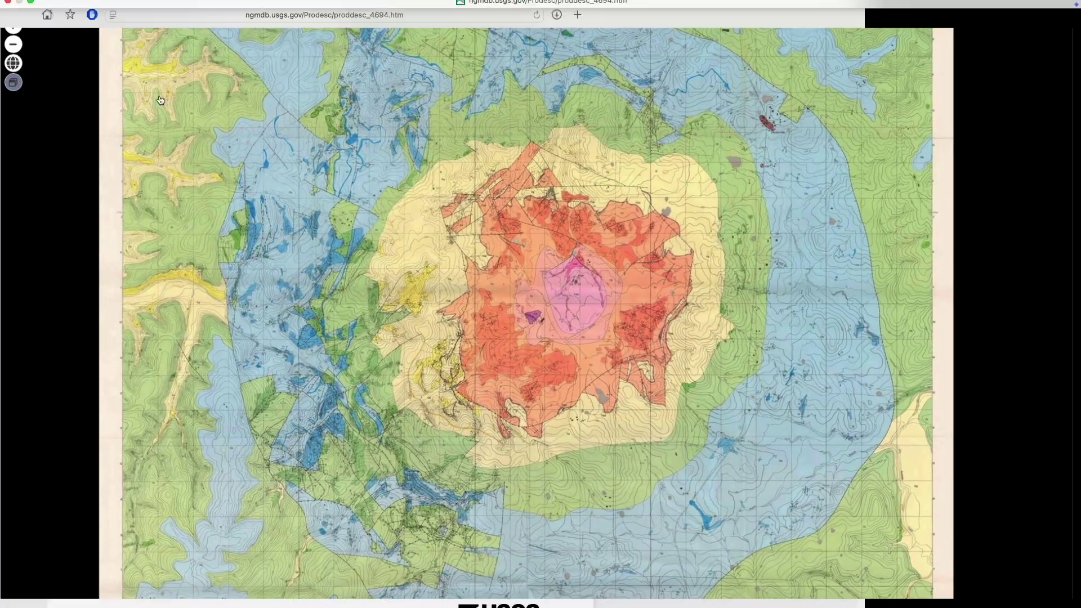
Step: Show Plate 2 of the Decaturville publication in full screen and examine its structural block diagrams and the central index map
{"action": "left_click", "coordinate": [526, 139]}
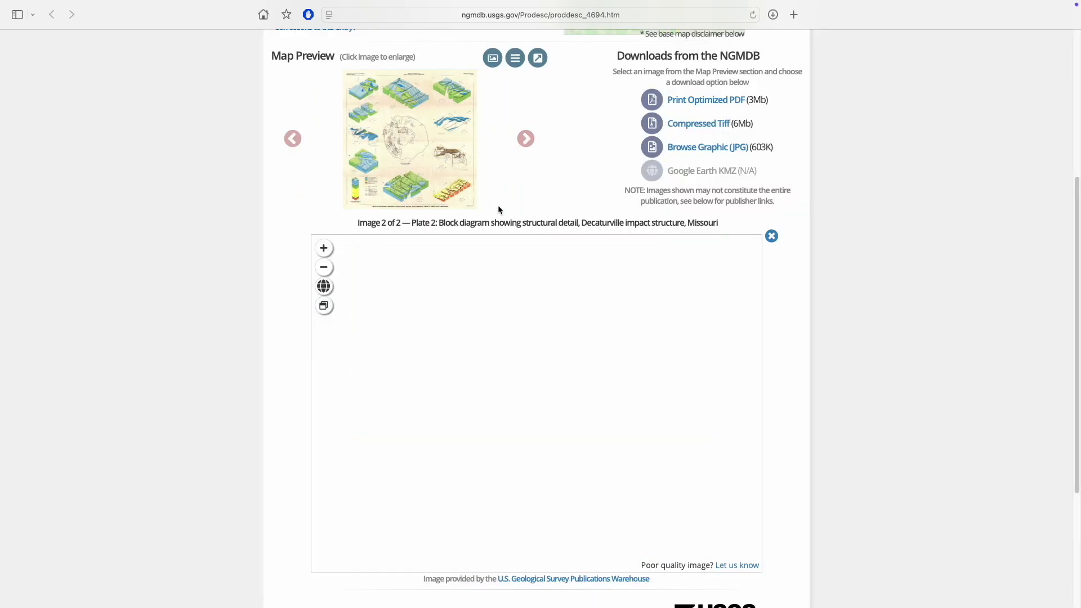
{"action": "left_click", "coordinate": [324, 306]}
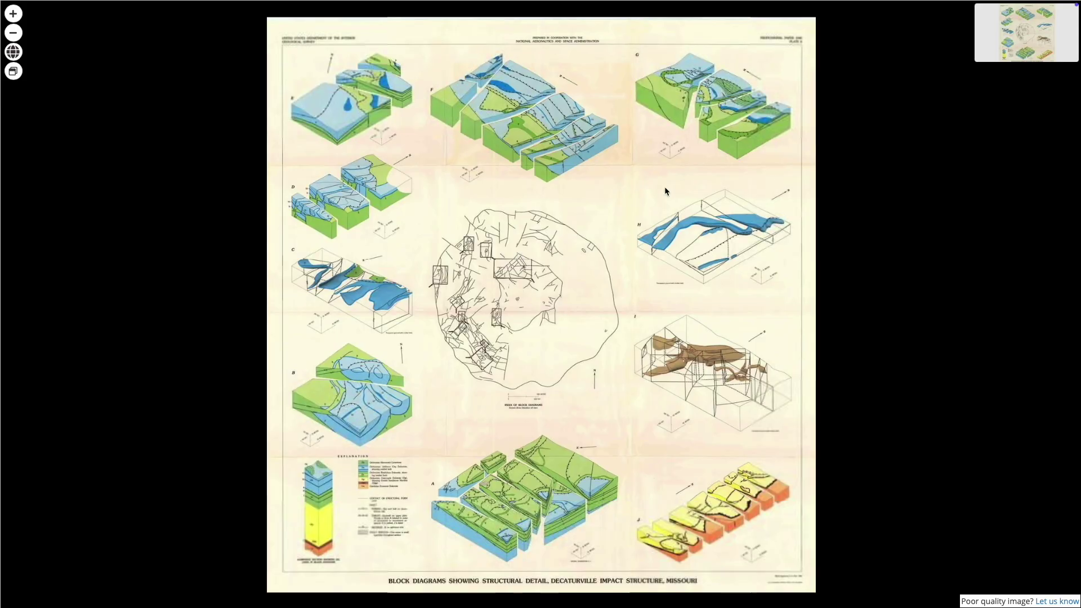
{"action": "scroll", "coordinate": [731, 118], "scroll_direction": "up", "scroll_amount": 5}
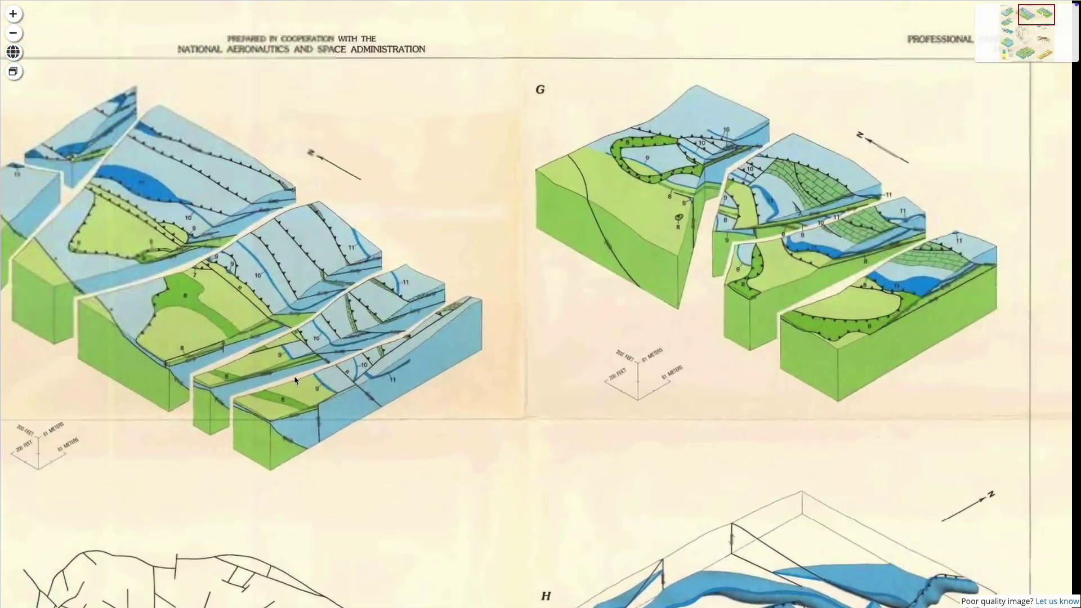
{"action": "left_click_drag", "start_coordinate": [296, 381], "coordinate": [471, 378]}
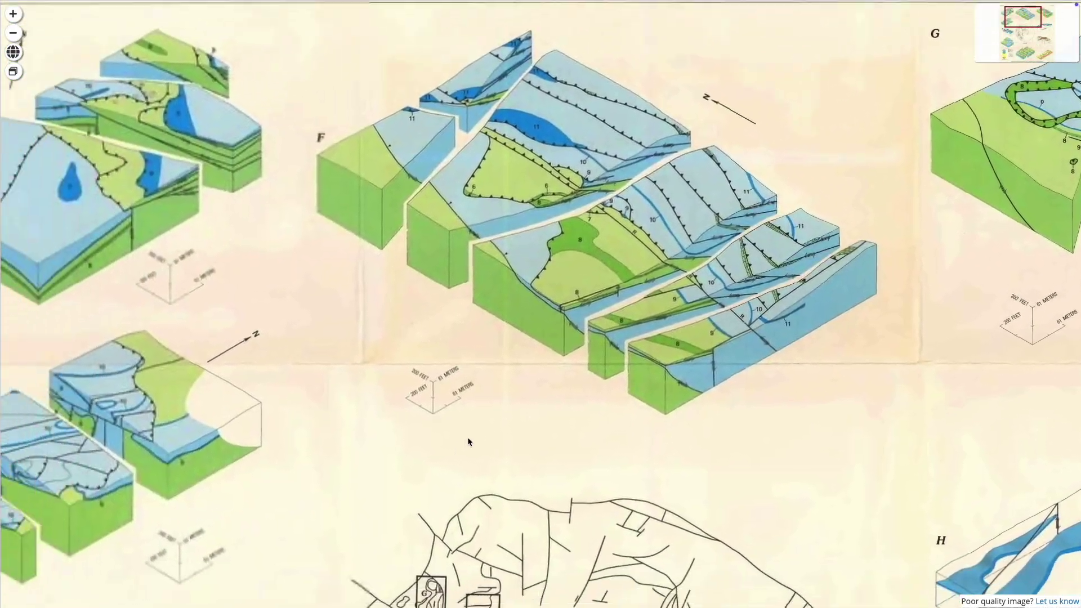
{"action": "left_click_drag", "start_coordinate": [467, 437], "coordinate": [642, 178]}
{"action": "left_click_drag", "start_coordinate": [681, 505], "coordinate": [682, 288]}
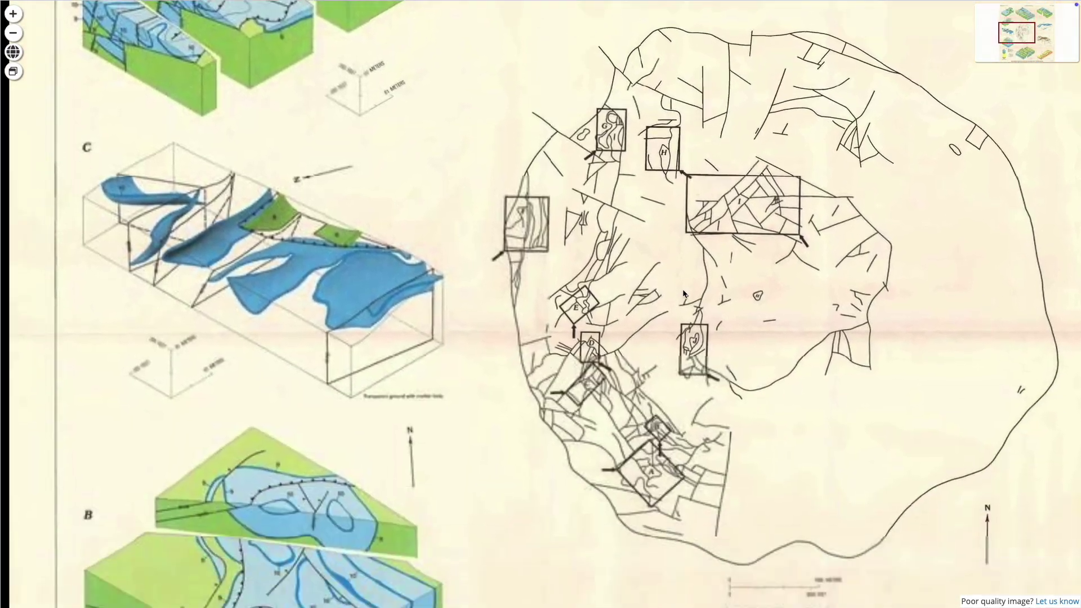
{"action": "left_click_drag", "start_coordinate": [694, 503], "coordinate": [681, 301]}
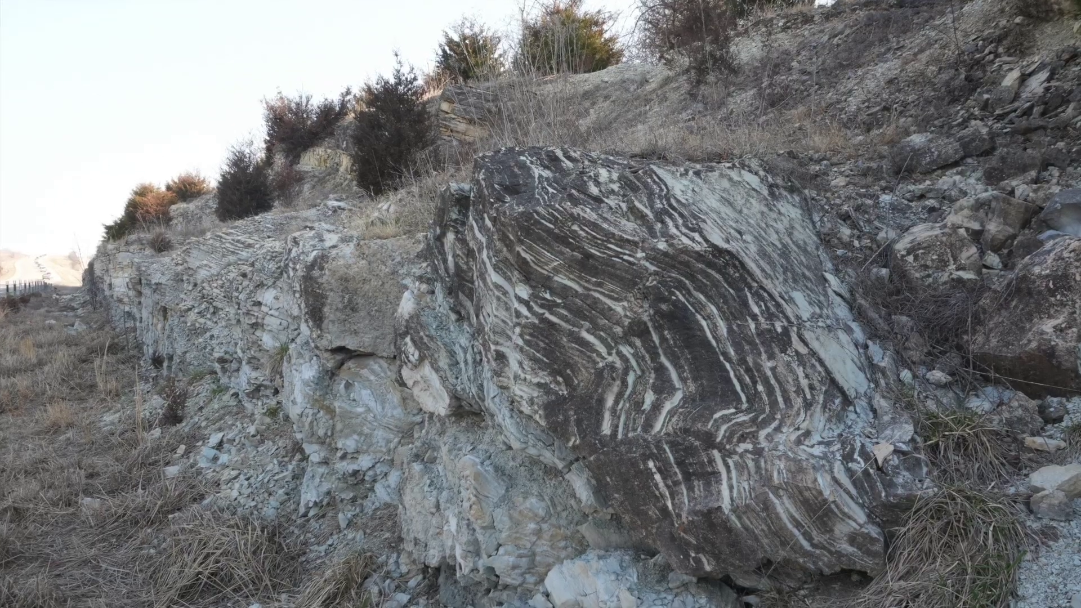